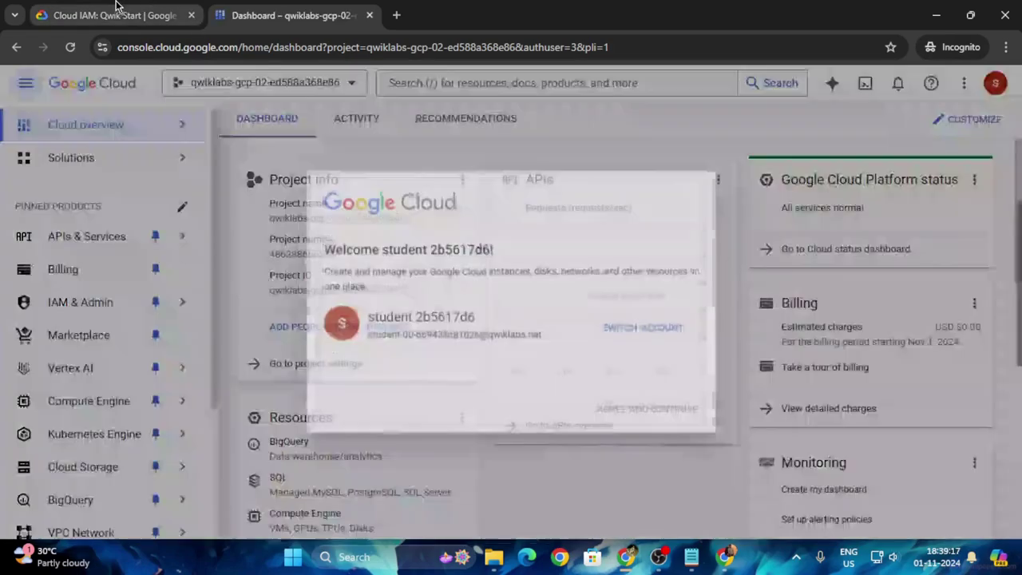
- Agree to the Google Cloud terms for the first student account and return to the Cloud IAM: Qwik Start lab page
{"action": "left_click", "coordinate": [320, 408]}
{"action": "left_click", "coordinate": [629, 477]}
{"action": "left_click", "coordinate": [111, 15]}
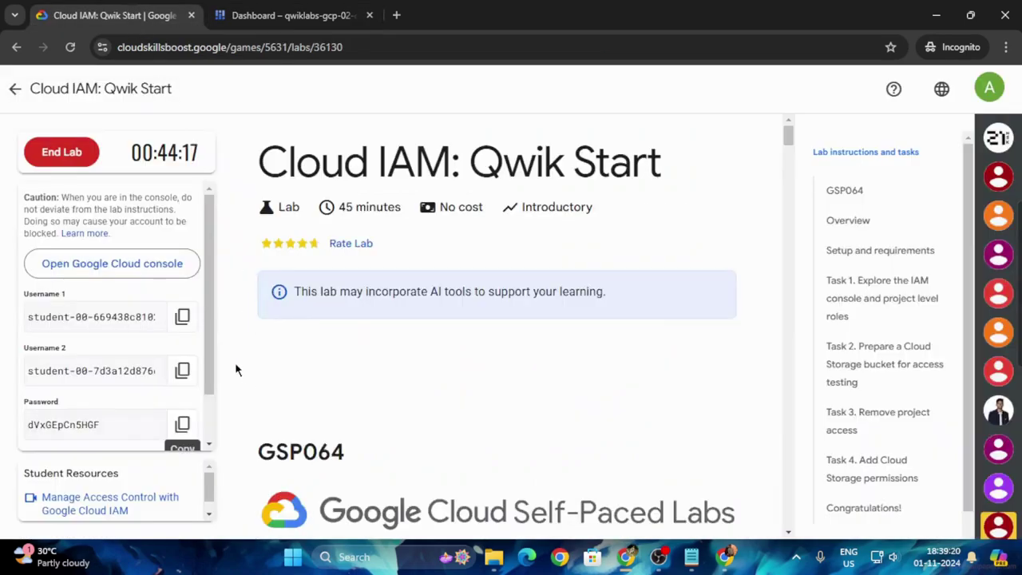
- Open a second Google Cloud console session from the lab and submit the Username 2 e-mail on the sign-in page
{"action": "left_click", "coordinate": [121, 264]}
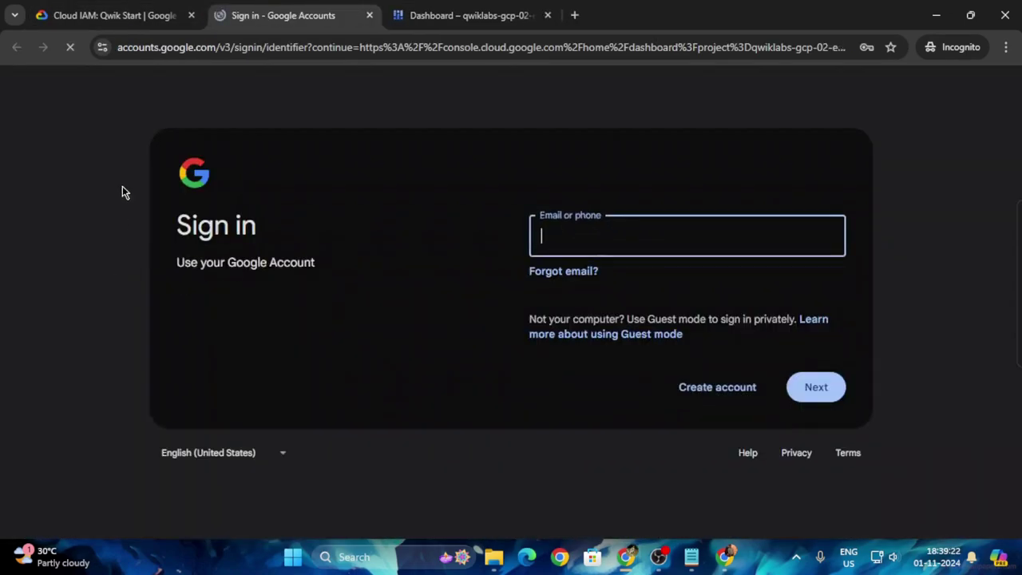
{"action": "left_click", "coordinate": [112, 15]}
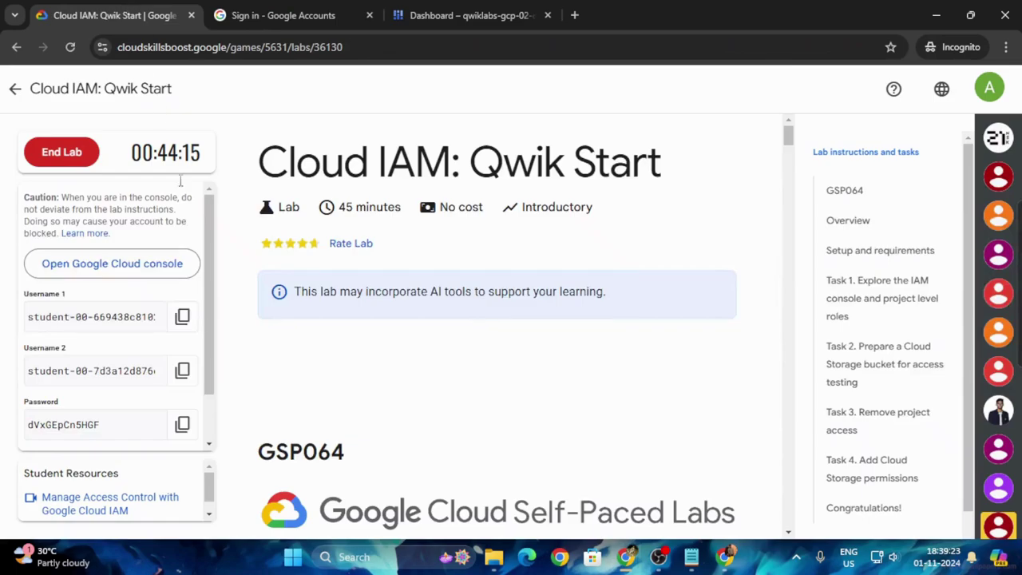
{"action": "left_click", "coordinate": [182, 370]}
{"action": "left_click", "coordinate": [248, 6]}
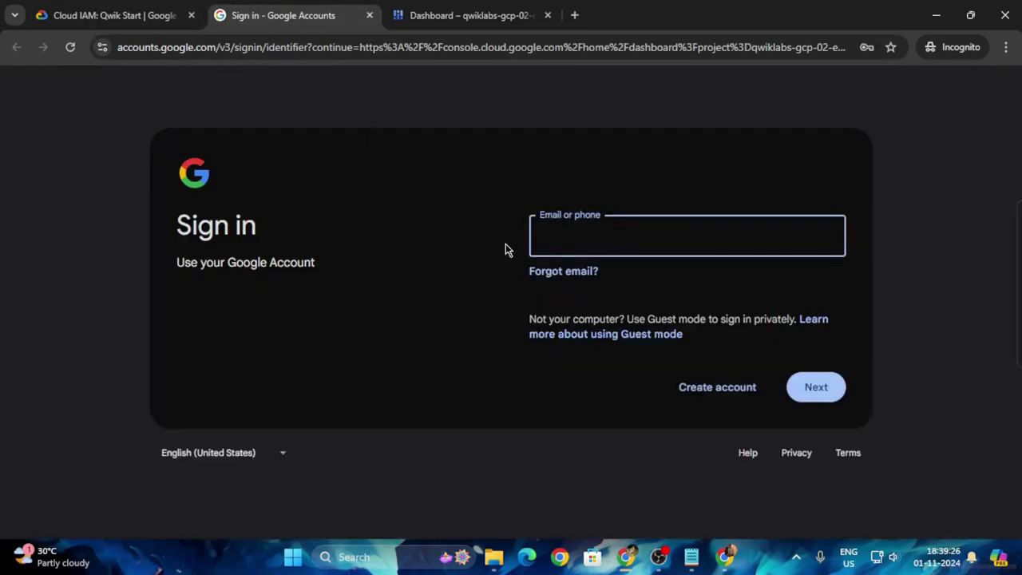
{"action": "key", "text": "ctrl+v"}
{"action": "key", "text": "Return"}
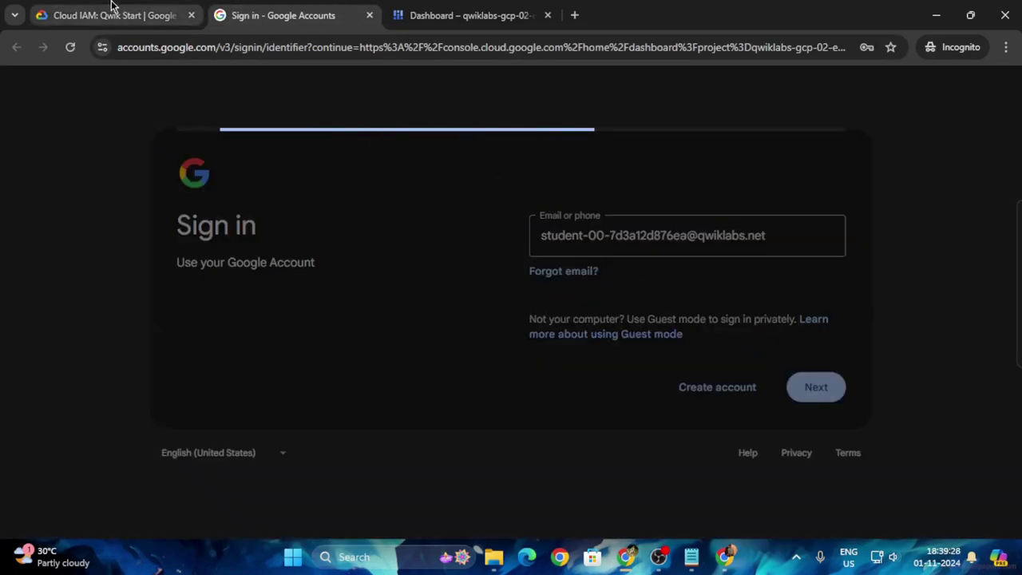
- Copy the lab password and enter it in the password field to sign in the second student account
{"action": "left_click", "coordinate": [119, 13]}
{"action": "left_click", "coordinate": [182, 424]}
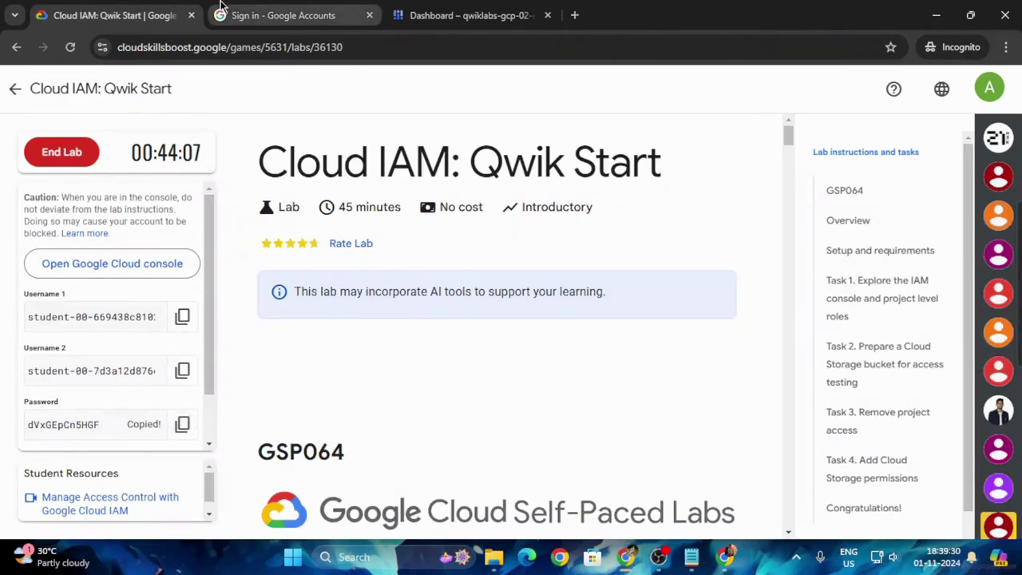
{"action": "left_click", "coordinate": [279, 16]}
{"action": "key", "text": "ctrl+v"}
{"action": "key", "text": "Return"}
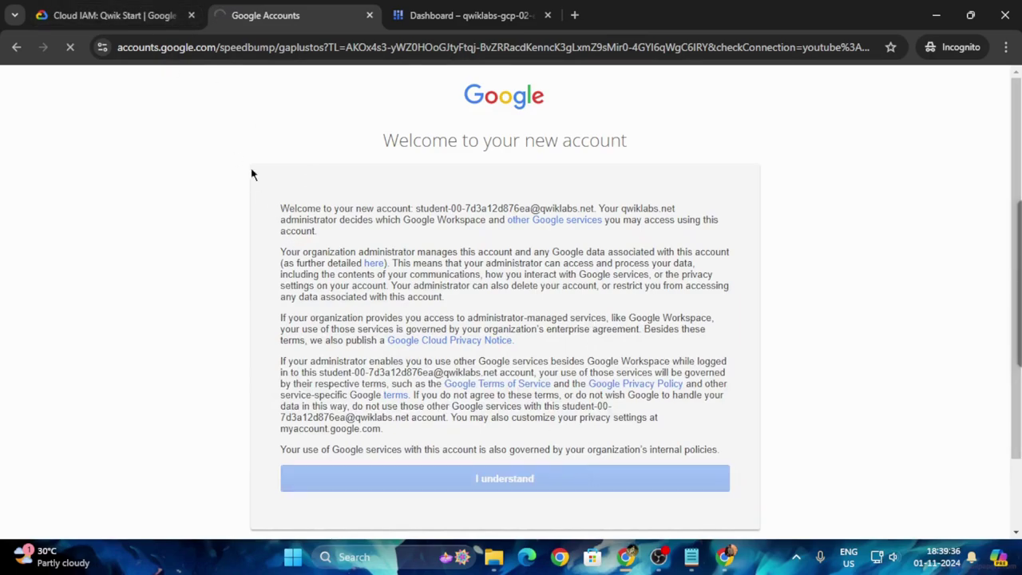
- Read through the lab instructions to Task 2 and check the required bucket settings and which console to use
{"action": "left_click", "coordinate": [120, 15]}
{"action": "scroll", "coordinate": [455, 308], "scroll_direction": "down", "scroll_amount": 15}
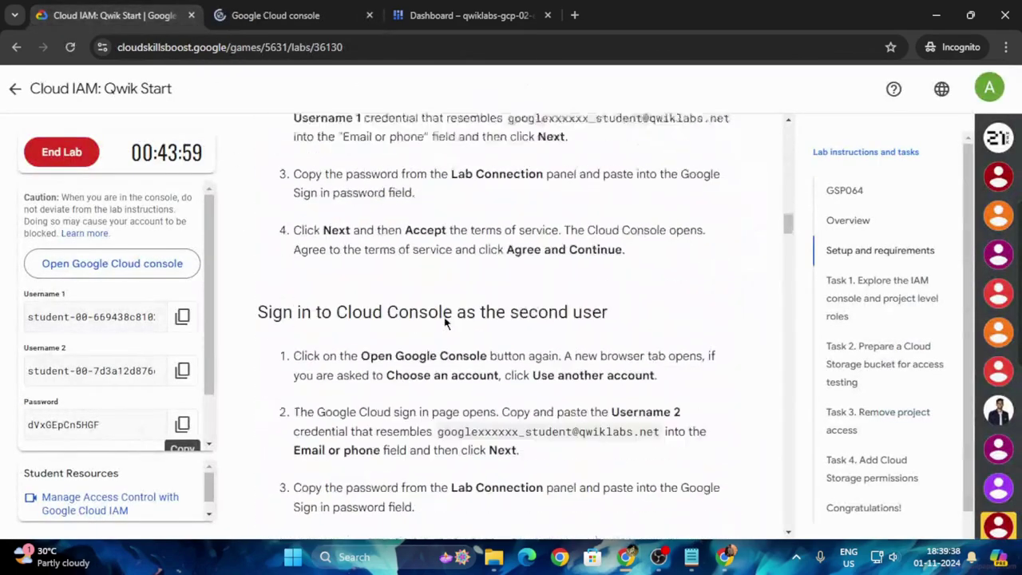
{"action": "scroll", "coordinate": [456, 308], "scroll_direction": "down", "scroll_amount": 20}
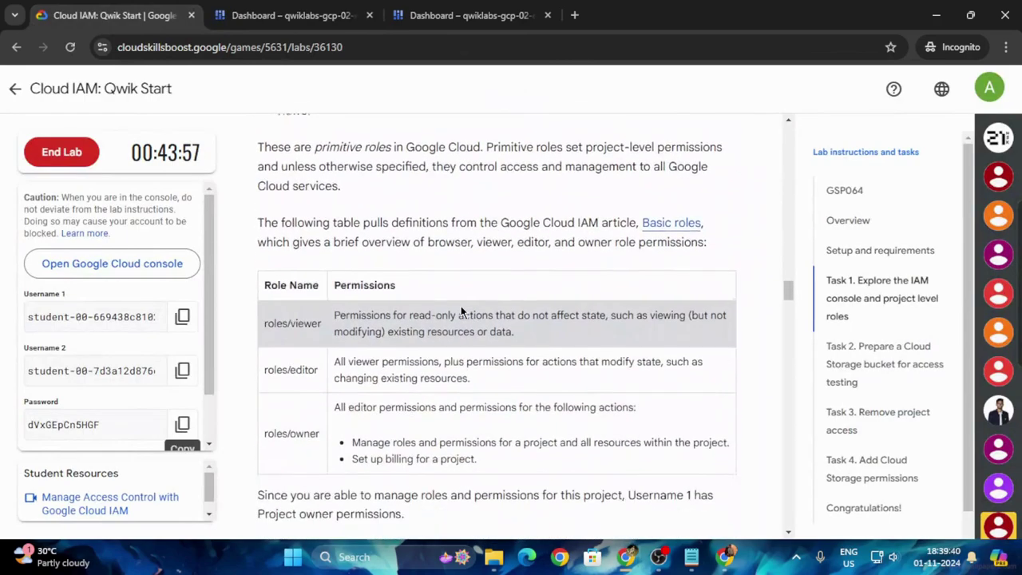
{"action": "scroll", "coordinate": [463, 312], "scroll_direction": "down", "scroll_amount": 15}
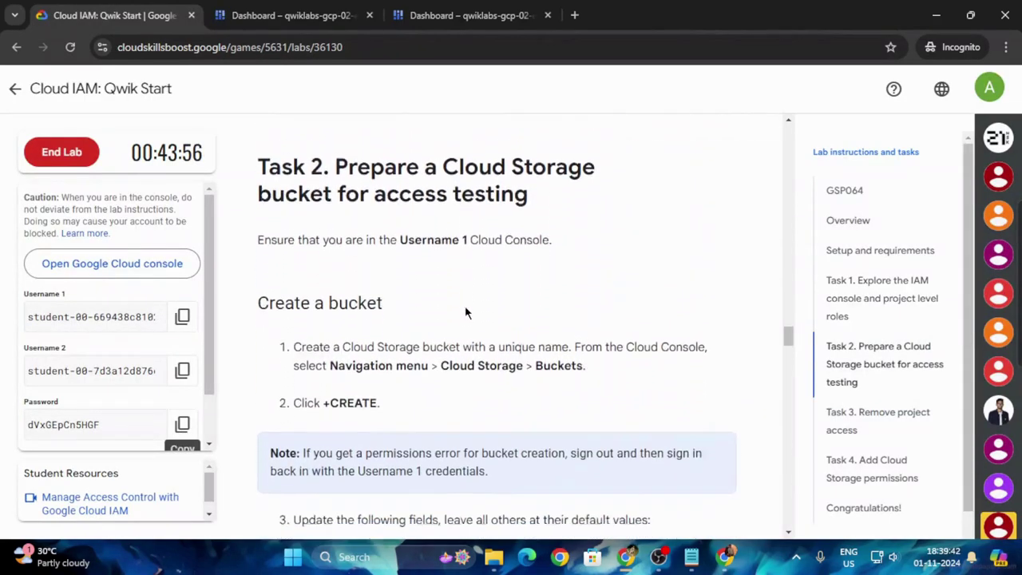
{"action": "scroll", "coordinate": [463, 320], "scroll_direction": "up", "scroll_amount": 3}
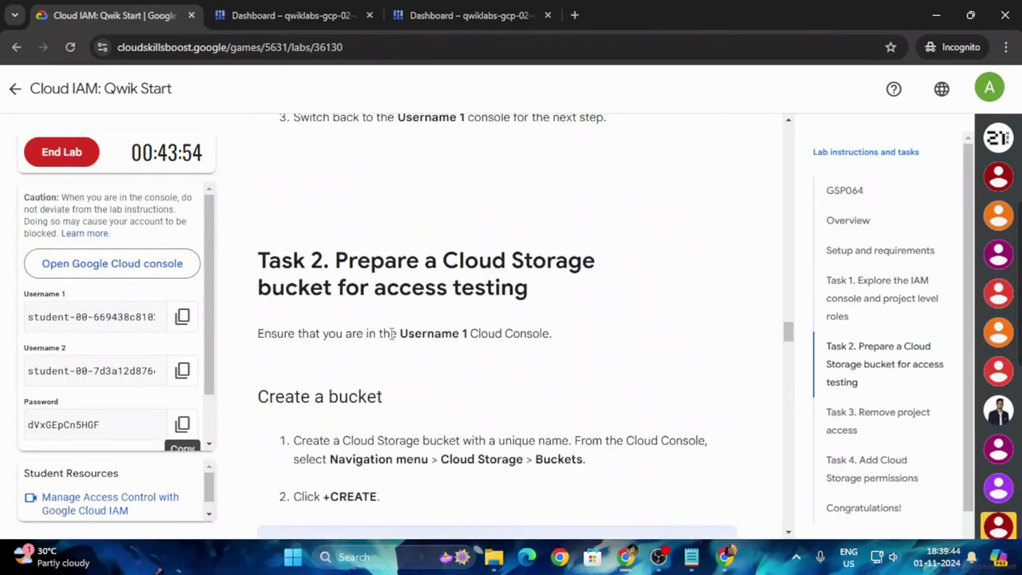
{"action": "scroll", "coordinate": [537, 339], "scroll_direction": "down", "scroll_amount": 2}
{"action": "left_click", "coordinate": [479, 9]}
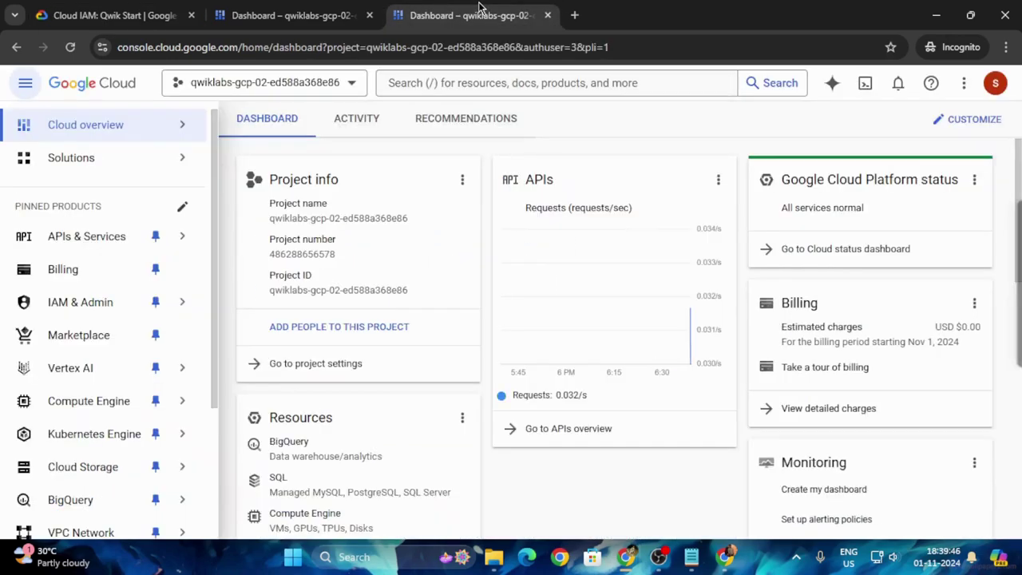
{"action": "left_click", "coordinate": [87, 13]}
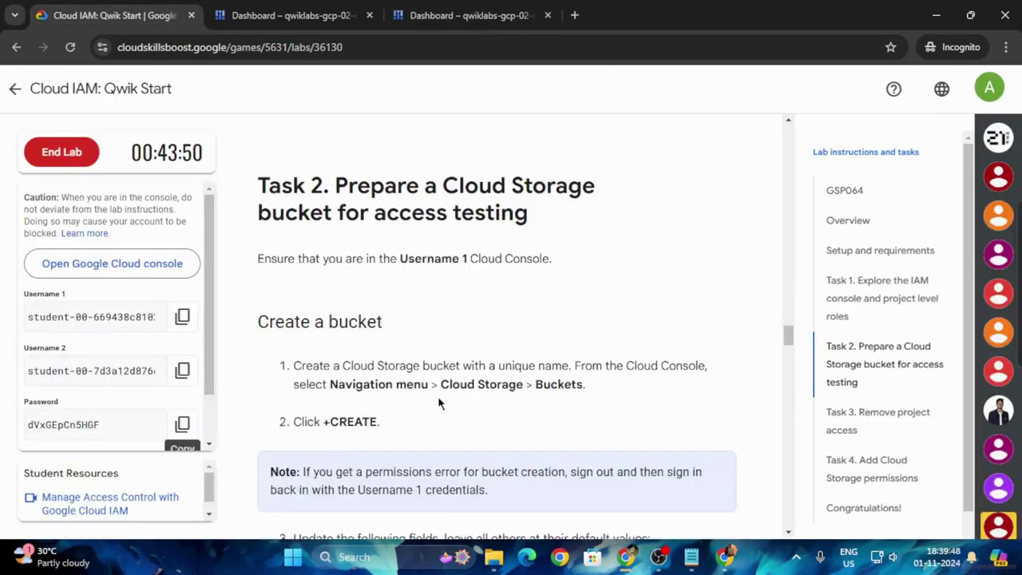
{"action": "scroll", "coordinate": [500, 407], "scroll_direction": "down", "scroll_amount": 3}
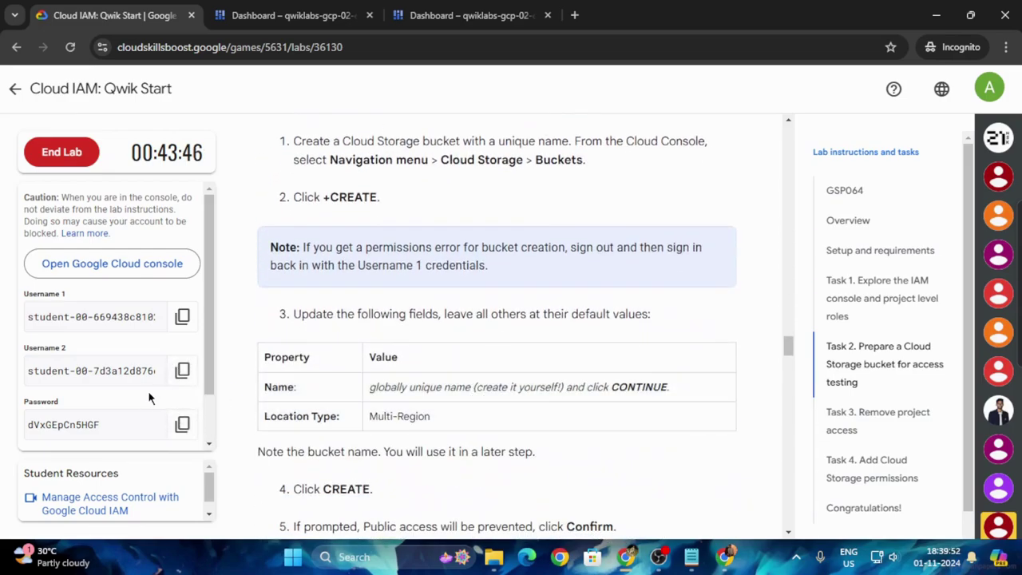
- Copy the GCP Project ID from the lab details and open the Cloud Storage bucket list in the Username 1 console
{"action": "scroll", "coordinate": [152, 395], "scroll_direction": "down", "scroll_amount": 1}
{"action": "left_click", "coordinate": [182, 419]}
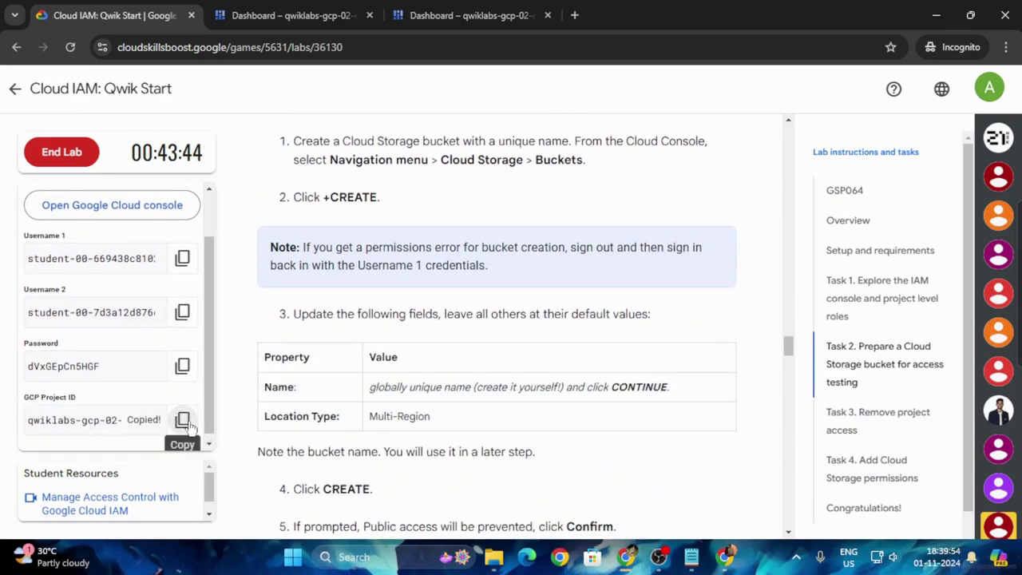
{"action": "left_click", "coordinate": [498, 6]}
{"action": "scroll", "coordinate": [95, 338], "scroll_direction": "down", "scroll_amount": 2}
{"action": "mouse_move", "coordinate": [100, 319]}
{"action": "left_click", "coordinate": [231, 355]}
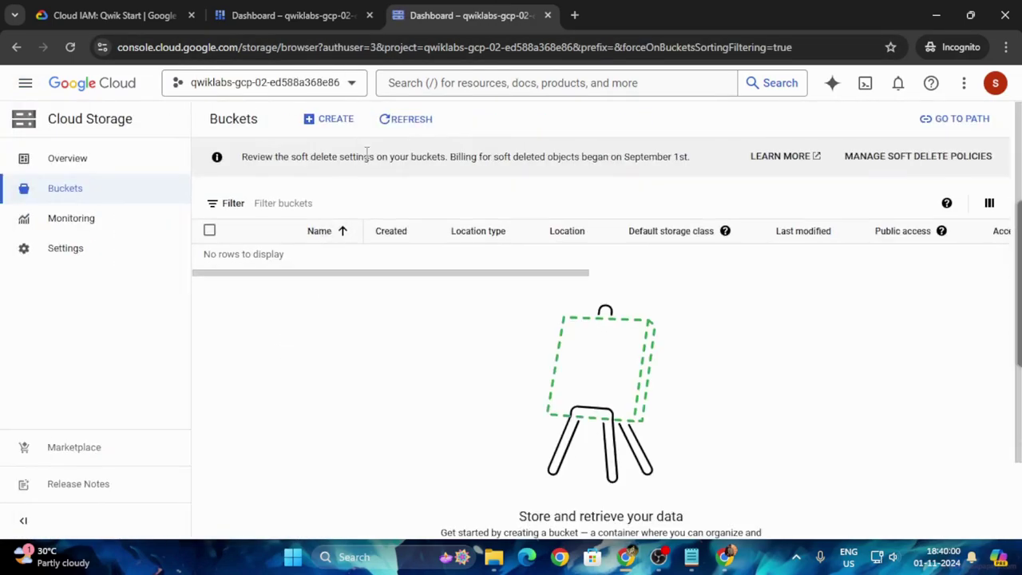
- Start a new bucket named qwiklabs-gcp-02-ed588a368e86 and continue to the location settings
{"action": "left_click", "coordinate": [335, 120]}
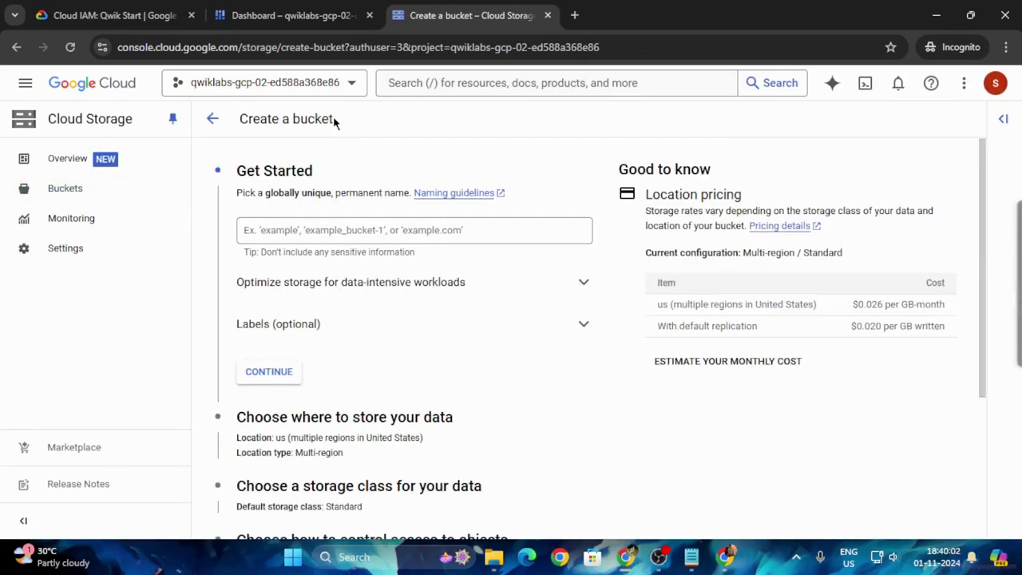
{"action": "left_click", "coordinate": [375, 230]}
{"action": "key", "text": "ctrl+v"}
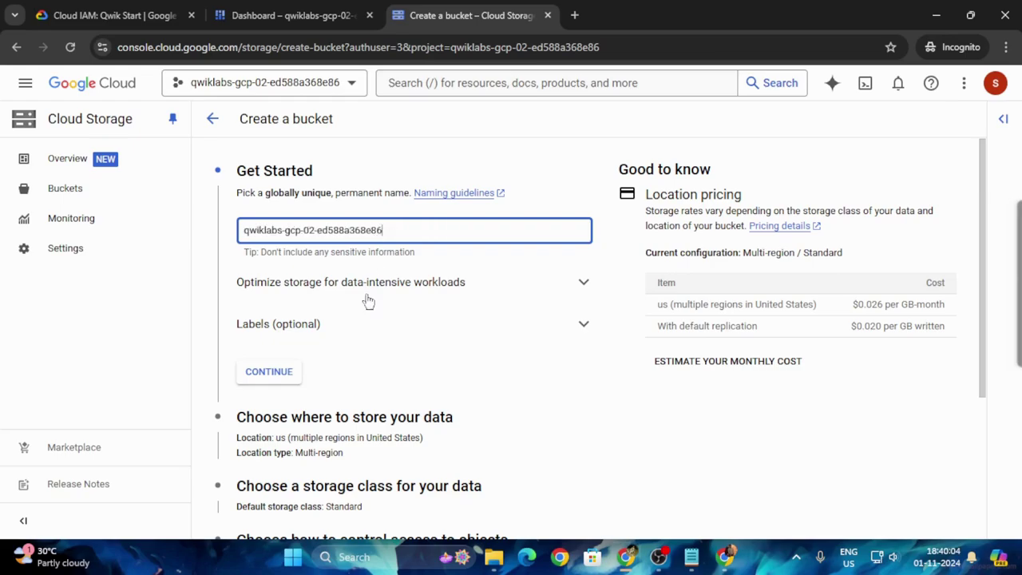
{"action": "left_click", "coordinate": [269, 372]}
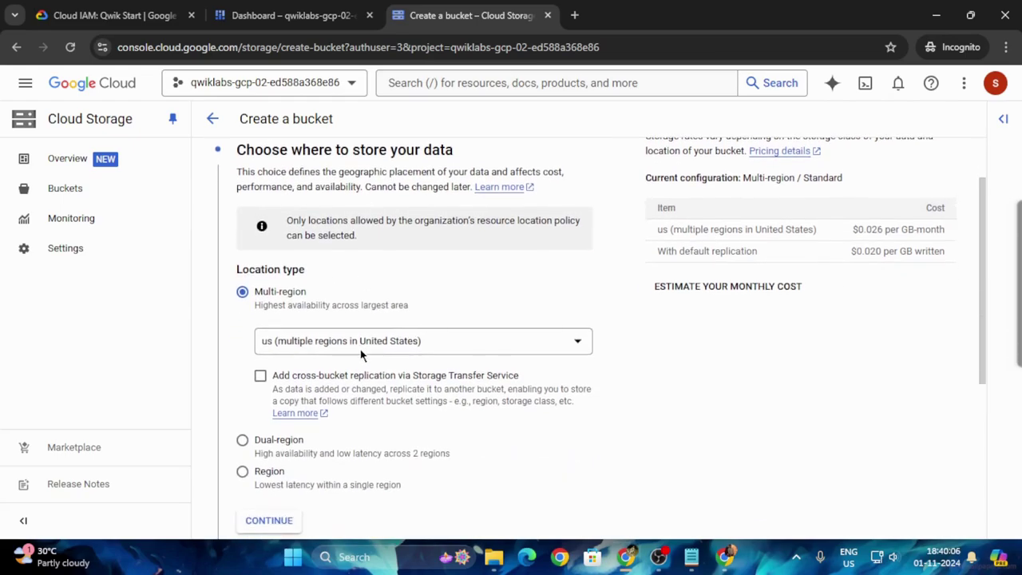
- Check the lab's bucket settings, keep the Multi-region defaults, and create the bucket with public access prevention enforced
{"action": "left_click", "coordinate": [116, 15]}
{"action": "scroll", "coordinate": [375, 377], "scroll_direction": "down", "scroll_amount": 1}
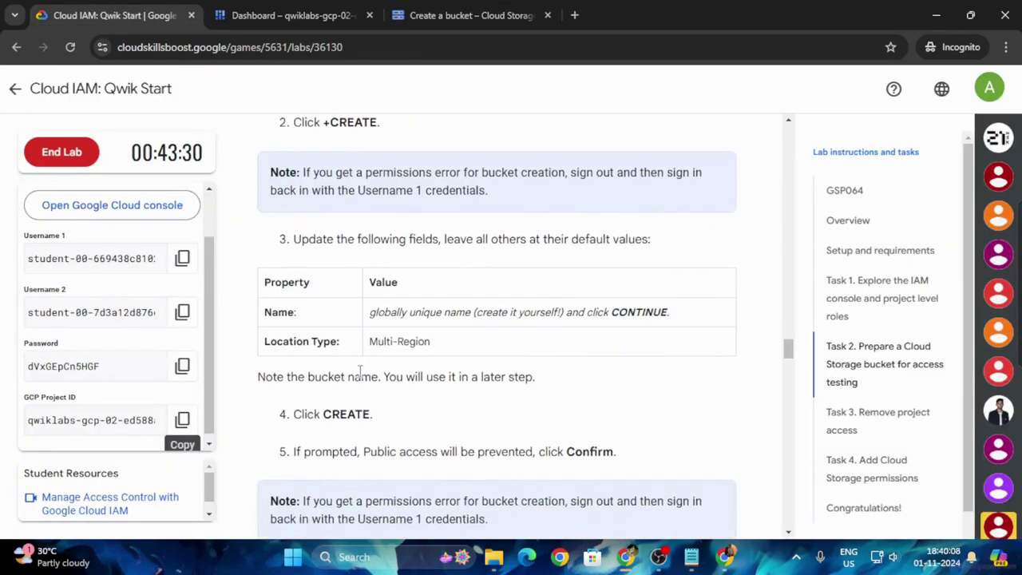
{"action": "scroll", "coordinate": [389, 422], "scroll_direction": "down", "scroll_amount": 1}
{"action": "left_click", "coordinate": [471, 15]}
{"action": "scroll", "coordinate": [432, 349], "scroll_direction": "down", "scroll_amount": 3}
{"action": "scroll", "coordinate": [431, 348], "scroll_direction": "down", "scroll_amount": 1}
{"action": "left_click", "coordinate": [254, 506]}
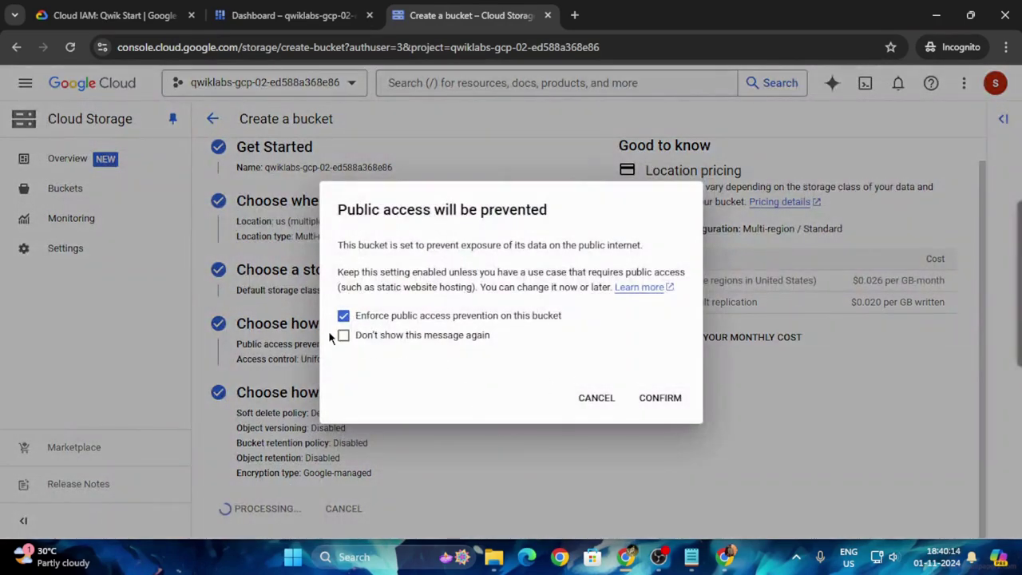
{"action": "left_click", "coordinate": [657, 400]}
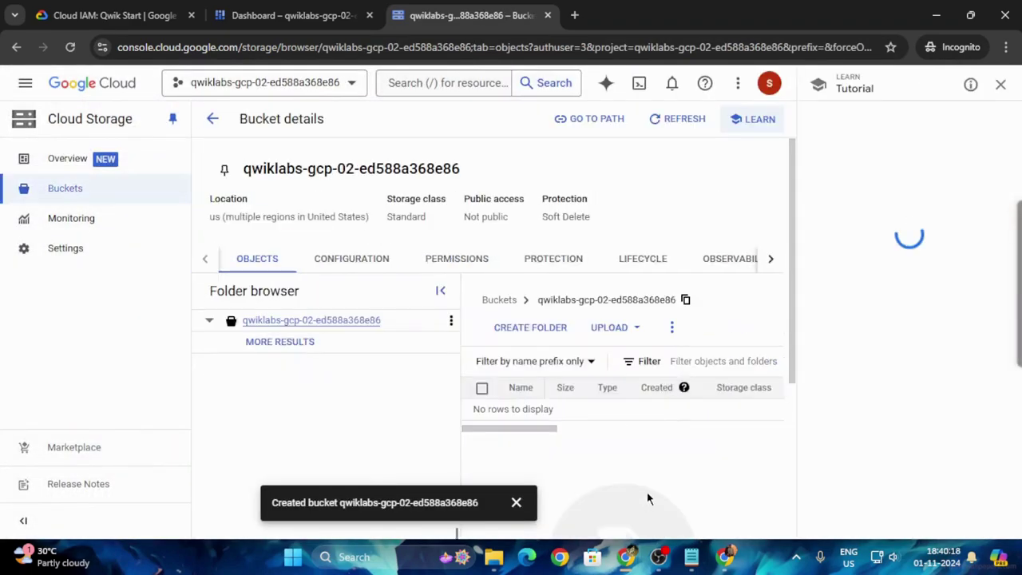
- Read the lab's sample file instructions and upload the file app20 from Downloads to the new bucket
{"action": "left_click", "coordinate": [116, 15]}
{"action": "scroll", "coordinate": [440, 324], "scroll_direction": "down", "scroll_amount": 2}
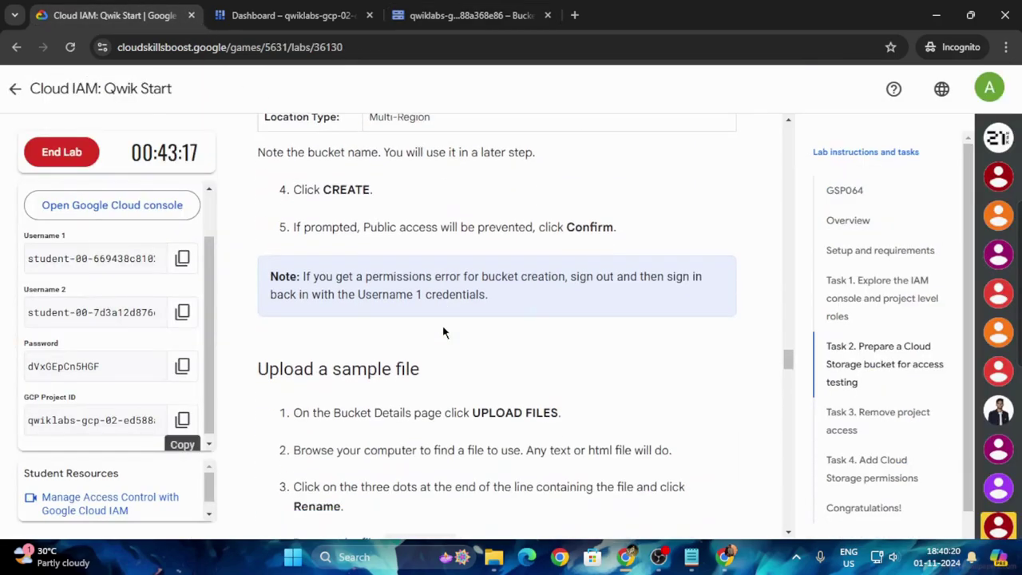
{"action": "scroll", "coordinate": [445, 332], "scroll_direction": "down", "scroll_amount": 2}
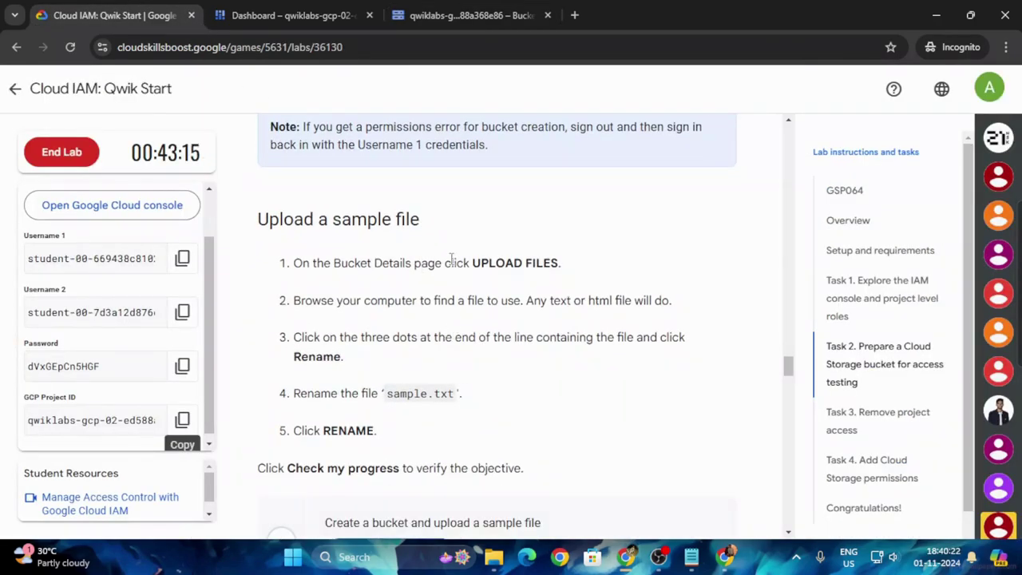
{"action": "left_click", "coordinate": [471, 15]}
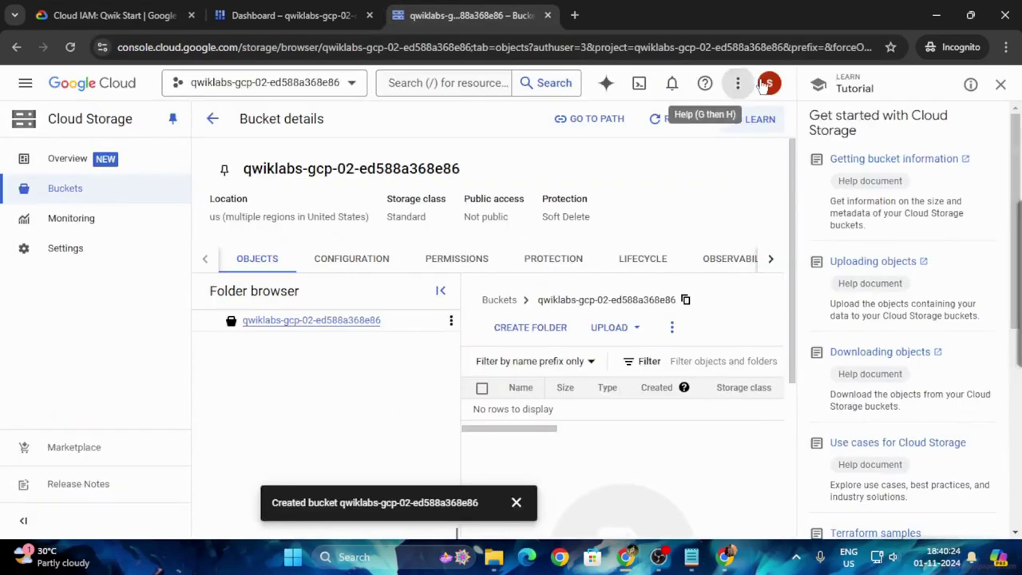
{"action": "left_click", "coordinate": [1001, 84]}
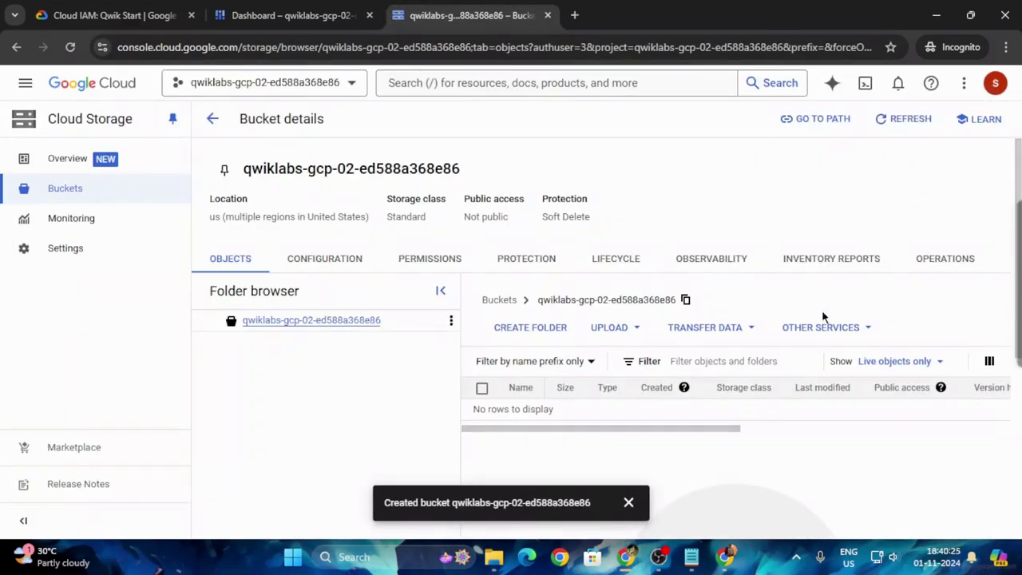
{"action": "left_click", "coordinate": [624, 329]}
{"action": "left_click", "coordinate": [649, 361]}
{"action": "left_click", "coordinate": [508, 272]}
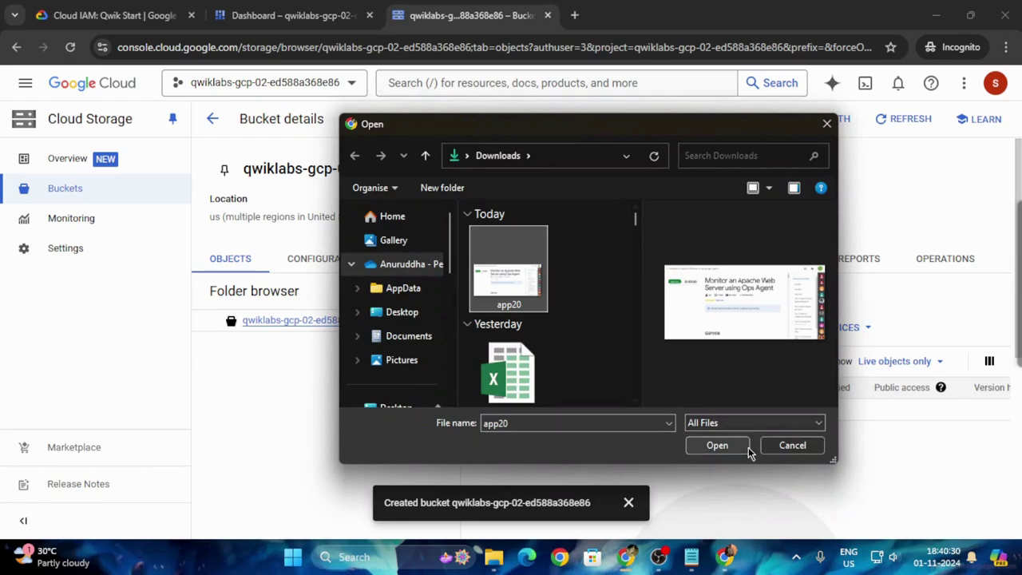
{"action": "left_click", "coordinate": [716, 445]}
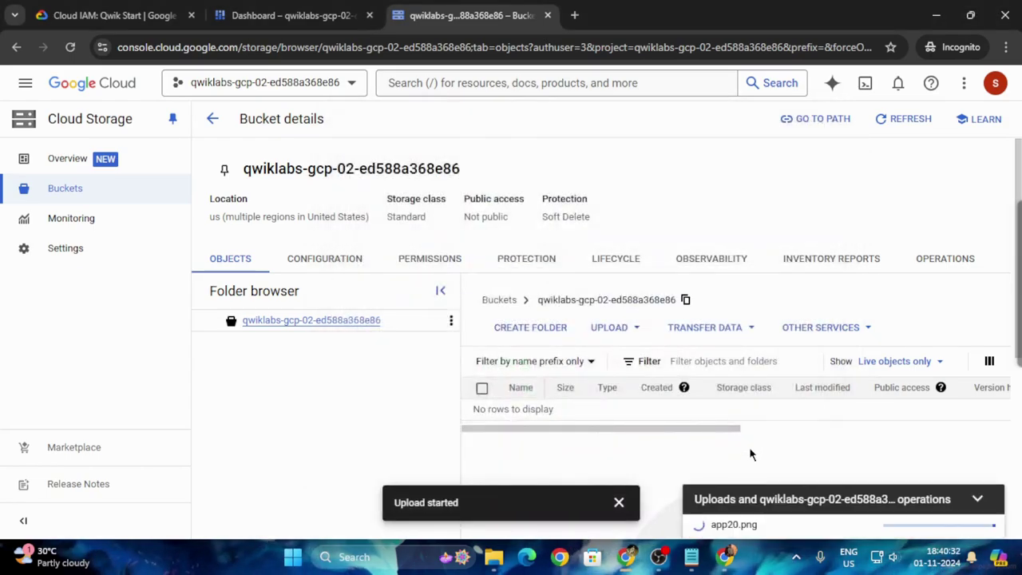
- Rename the uploaded app20.png object to sample.txt, copying the name from the lab instructions
{"action": "left_click", "coordinate": [112, 15]}
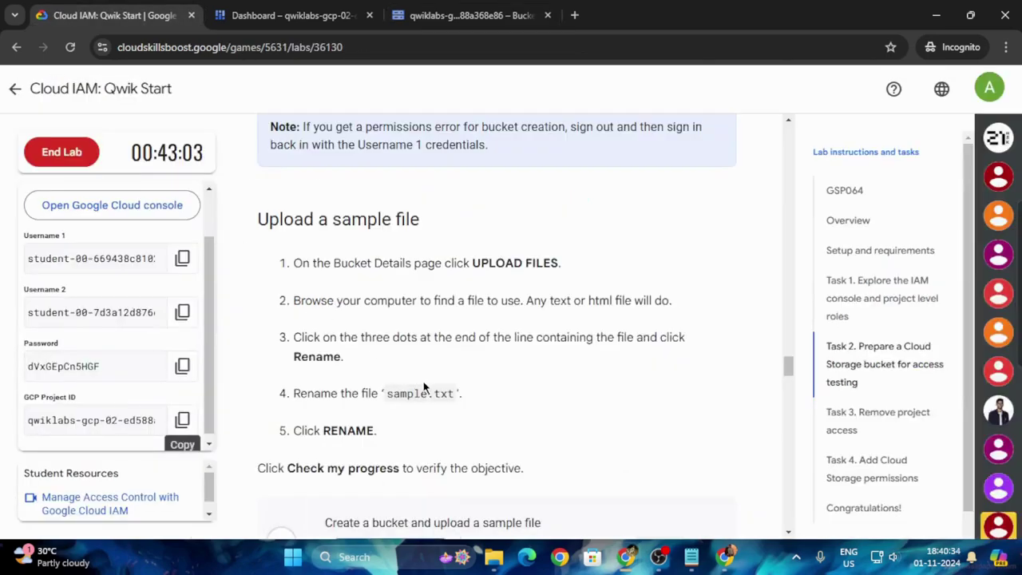
{"action": "scroll", "coordinate": [423, 387], "scroll_direction": "down", "scroll_amount": 1}
{"action": "left_click_drag", "start_coordinate": [388, 318], "coordinate": [445, 319]}
{"action": "key", "text": "ctrl+c"}
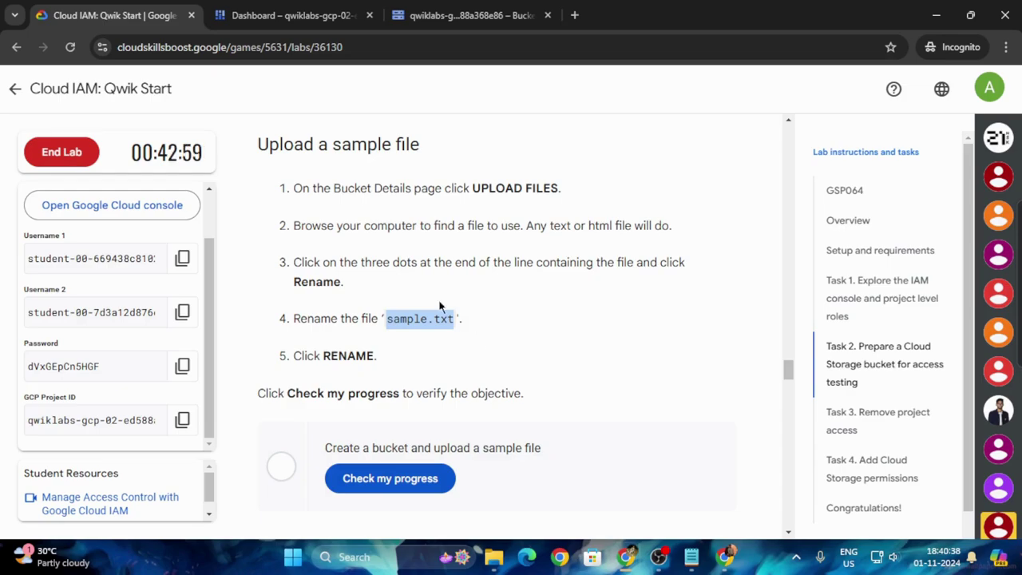
{"action": "left_click", "coordinate": [419, 8]}
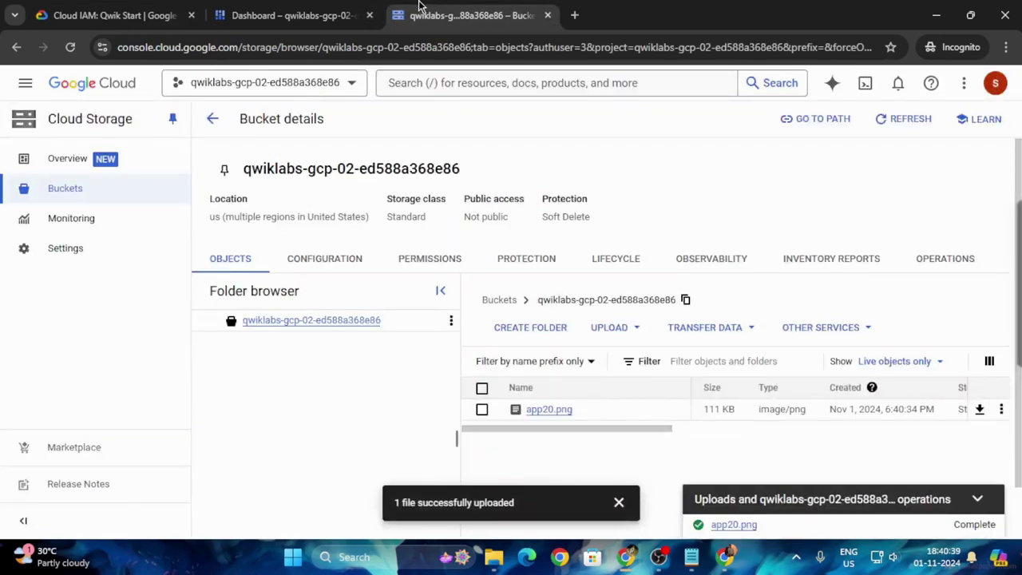
{"action": "left_click", "coordinate": [620, 501]}
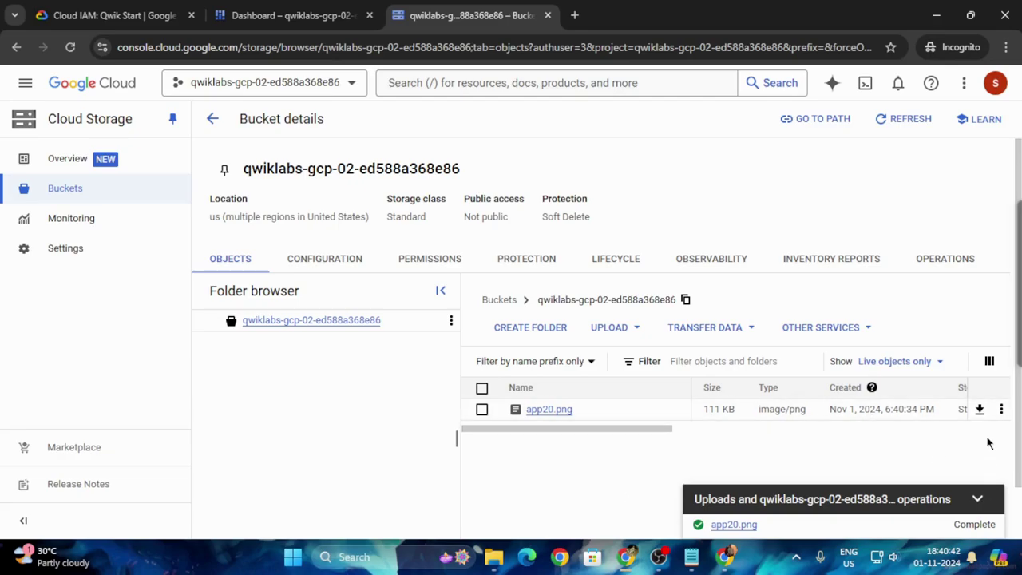
{"action": "left_click", "coordinate": [1001, 409]}
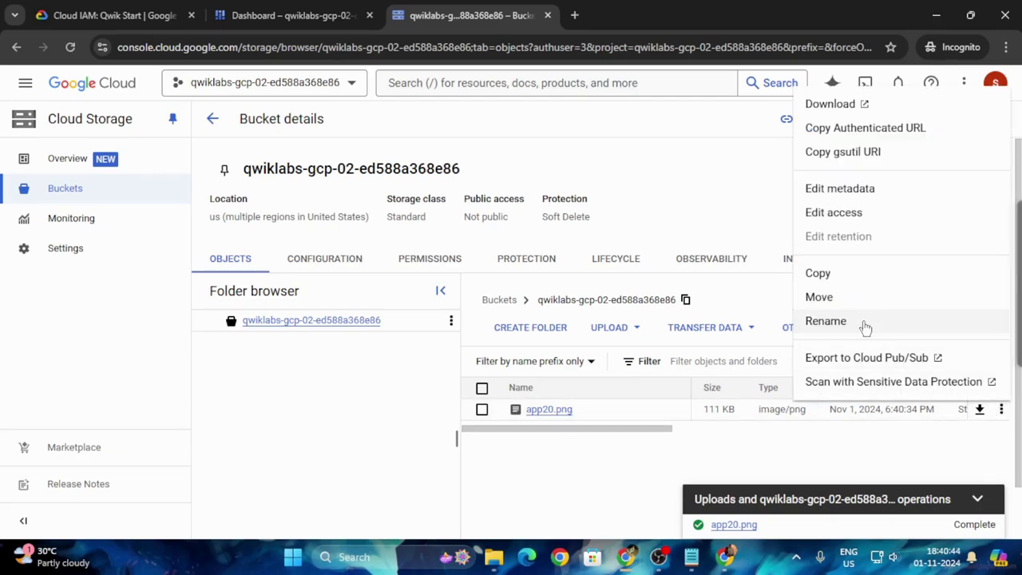
{"action": "left_click", "coordinate": [826, 321]}
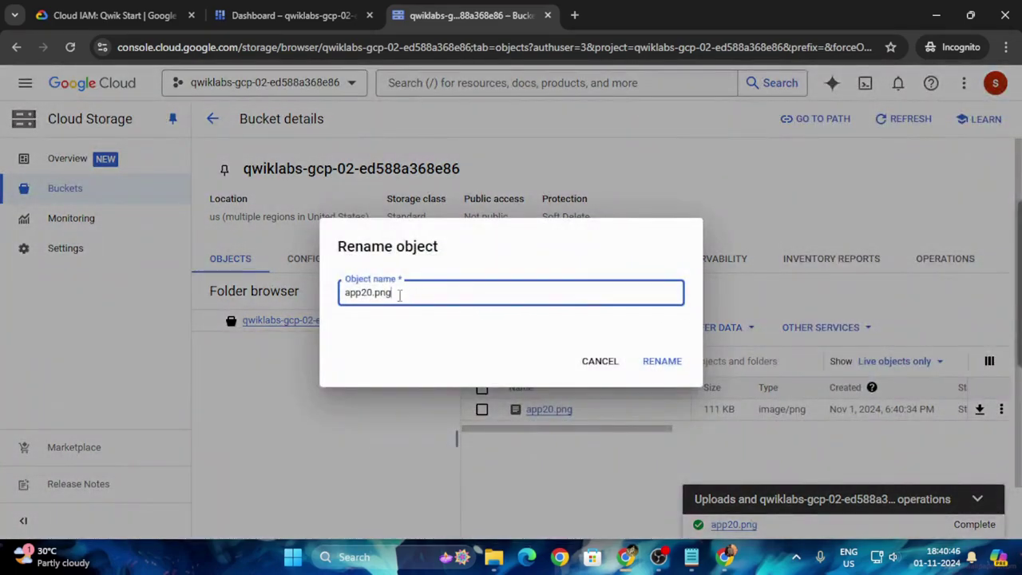
{"action": "left_click_drag", "start_coordinate": [411, 294], "coordinate": [340, 298]}
{"action": "key", "text": "ctrl+v"}
{"action": "left_click", "coordinate": [662, 368]}
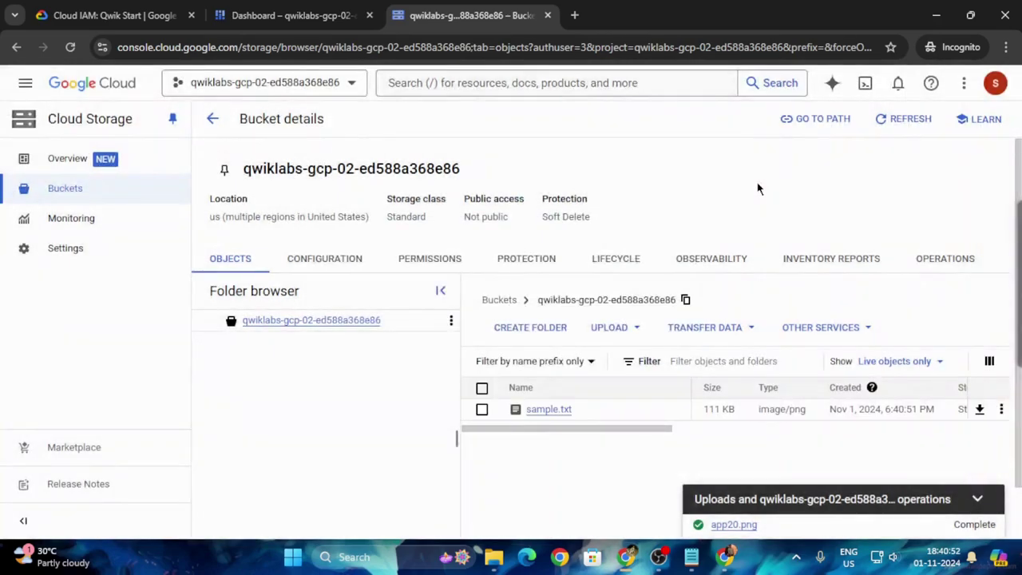
- Check the lab progress for creating a bucket and uploading a sample file, and read the instructions through Task 3
{"action": "left_click", "coordinate": [111, 15]}
{"action": "scroll", "coordinate": [392, 384], "scroll_direction": "down", "scroll_amount": 1}
{"action": "left_click", "coordinate": [390, 403]}
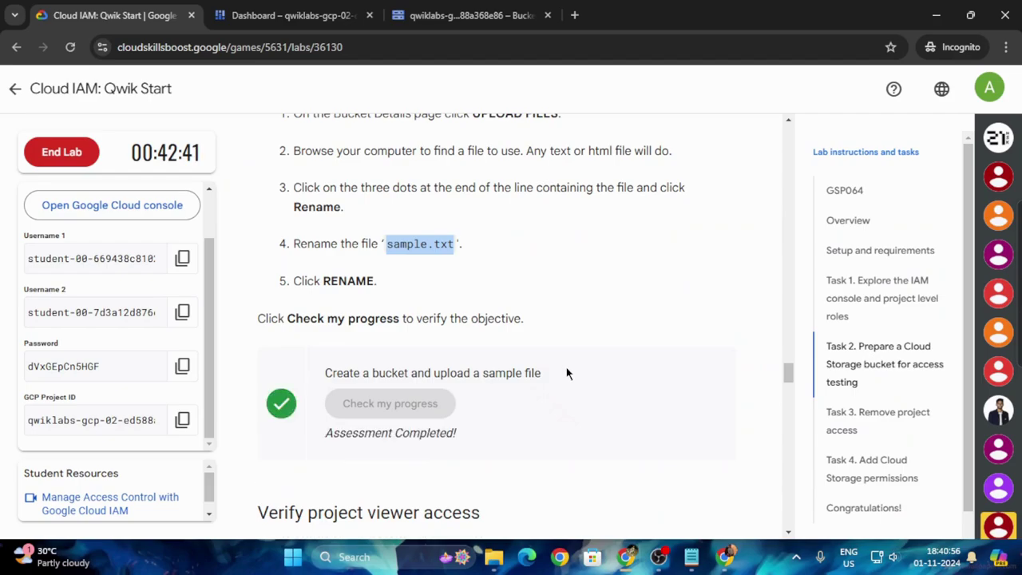
{"action": "scroll", "coordinate": [571, 384], "scroll_direction": "down", "scroll_amount": 3}
{"action": "scroll", "coordinate": [571, 384], "scroll_direction": "down", "scroll_amount": 1}
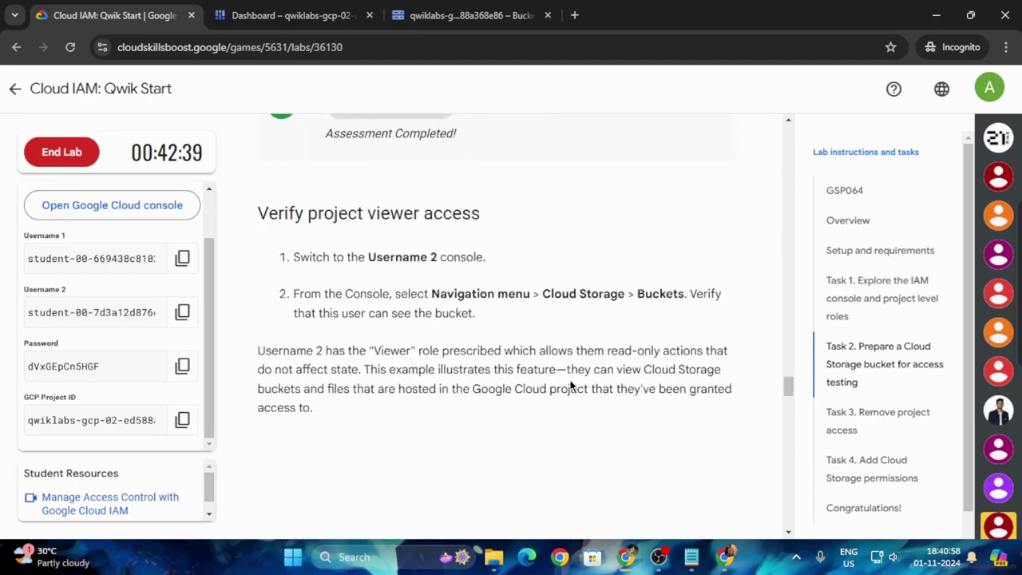
{"action": "scroll", "coordinate": [571, 386], "scroll_direction": "up", "scroll_amount": 1}
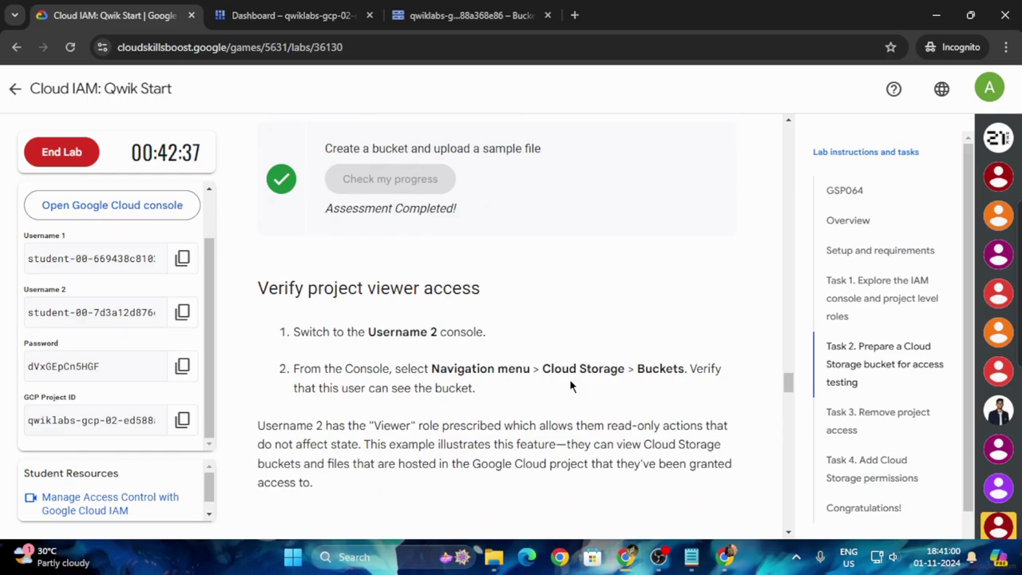
{"action": "scroll", "coordinate": [520, 387], "scroll_direction": "down", "scroll_amount": 6}
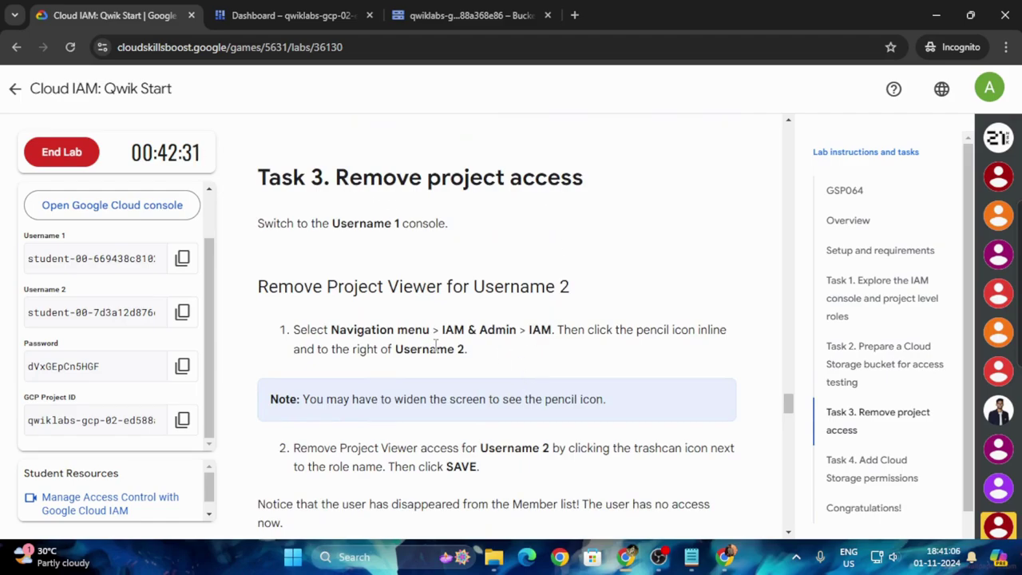
{"action": "scroll", "coordinate": [479, 327], "scroll_direction": "down", "scroll_amount": 1}
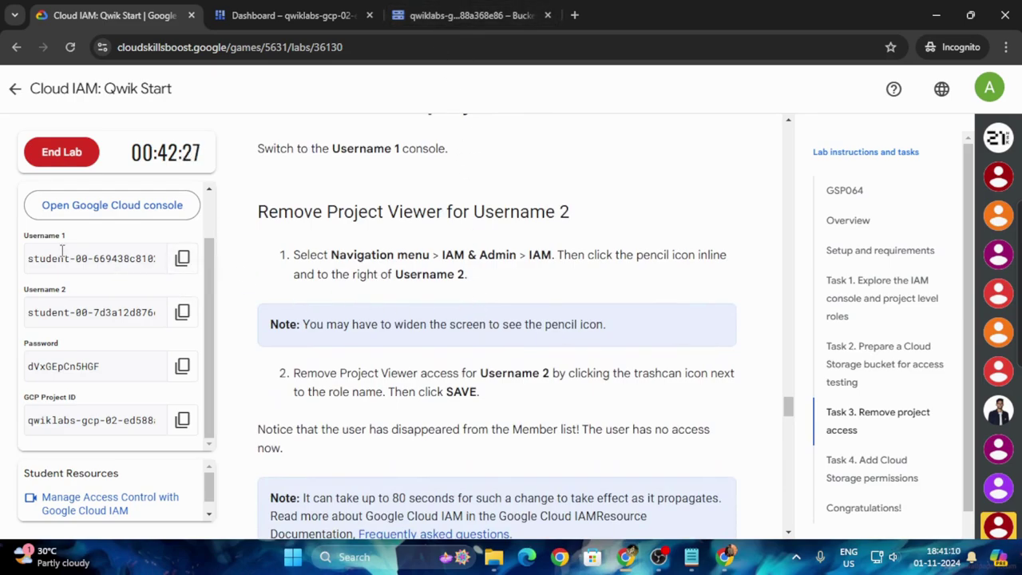
- Copy Username 2 from the lab details and open the project's IAM page in the Username 1 console, closing the tutorial
{"action": "left_click", "coordinate": [182, 313]}
{"action": "left_click", "coordinate": [468, 15]}
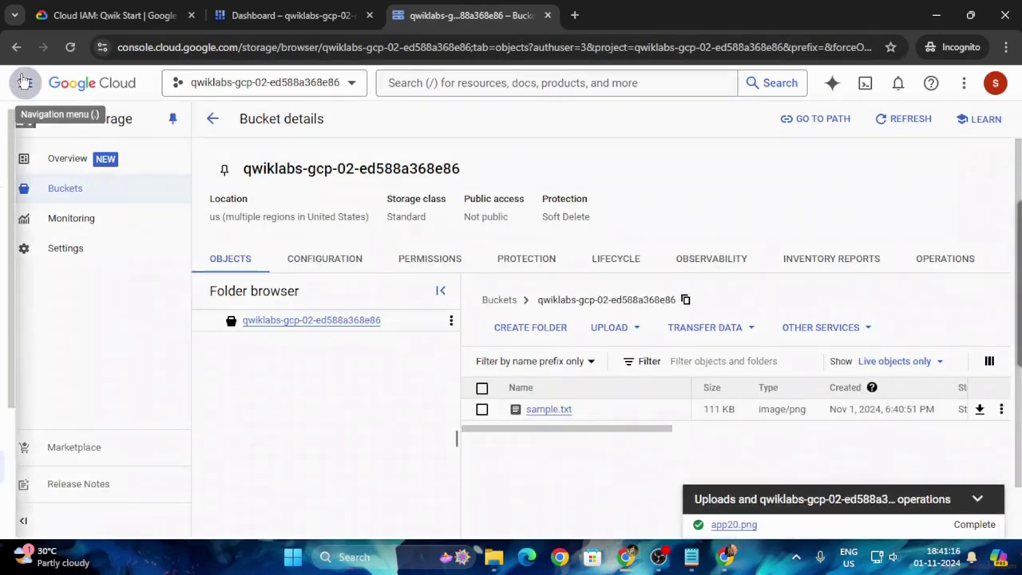
{"action": "left_click", "coordinate": [24, 82]}
{"action": "left_click", "coordinate": [90, 307]}
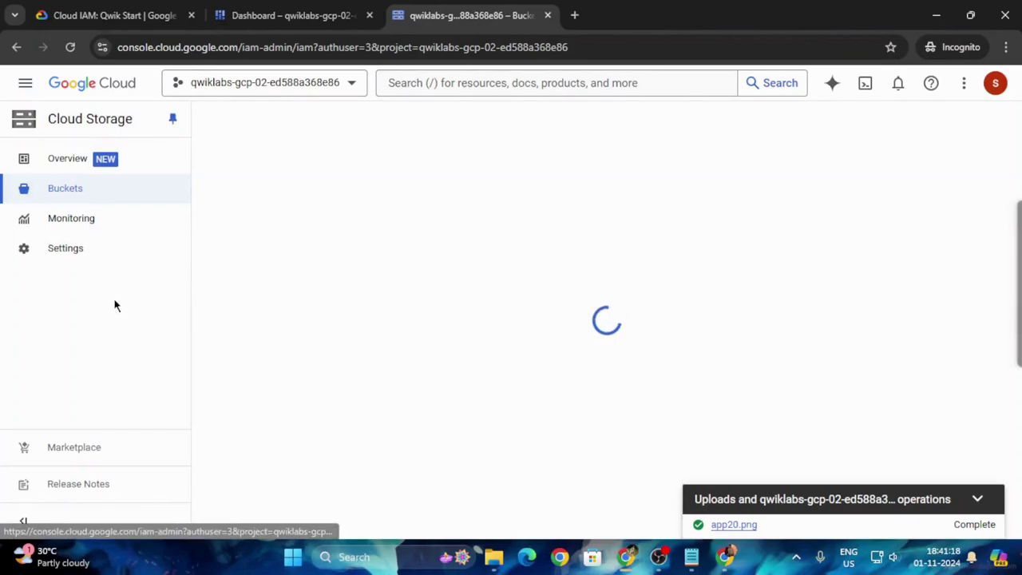
{"action": "left_click", "coordinate": [116, 15]}
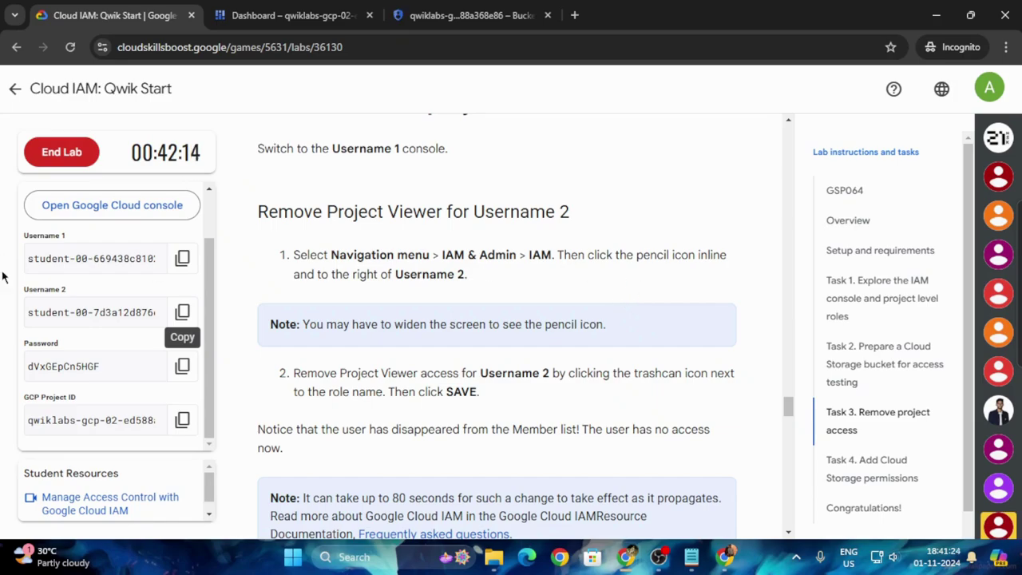
{"action": "left_click", "coordinate": [472, 8]}
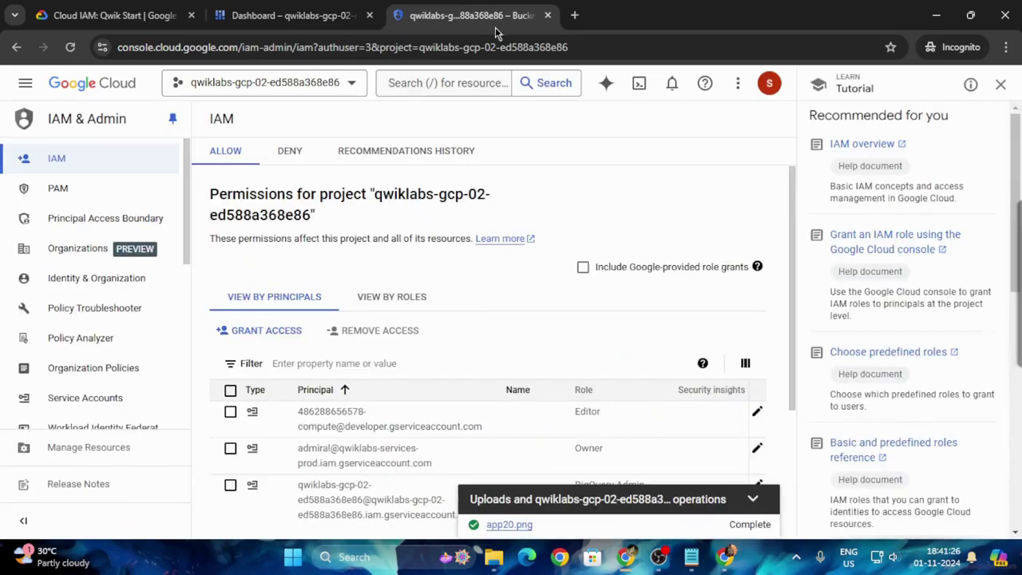
{"action": "left_click", "coordinate": [1000, 84]}
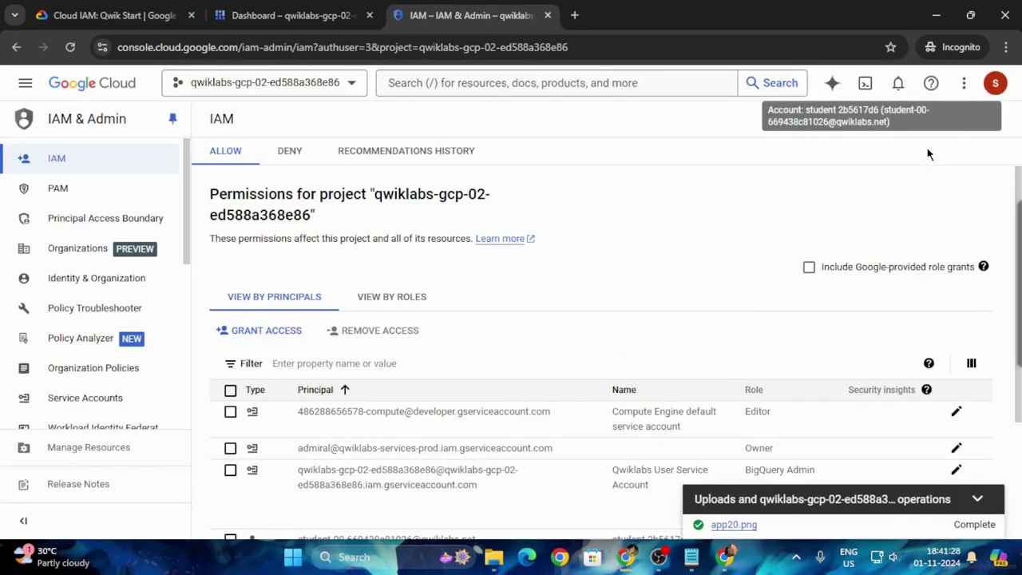
- Filter the project's IAM principals by the copied Username 2
{"action": "scroll", "coordinate": [520, 365], "scroll_direction": "down", "scroll_amount": 2}
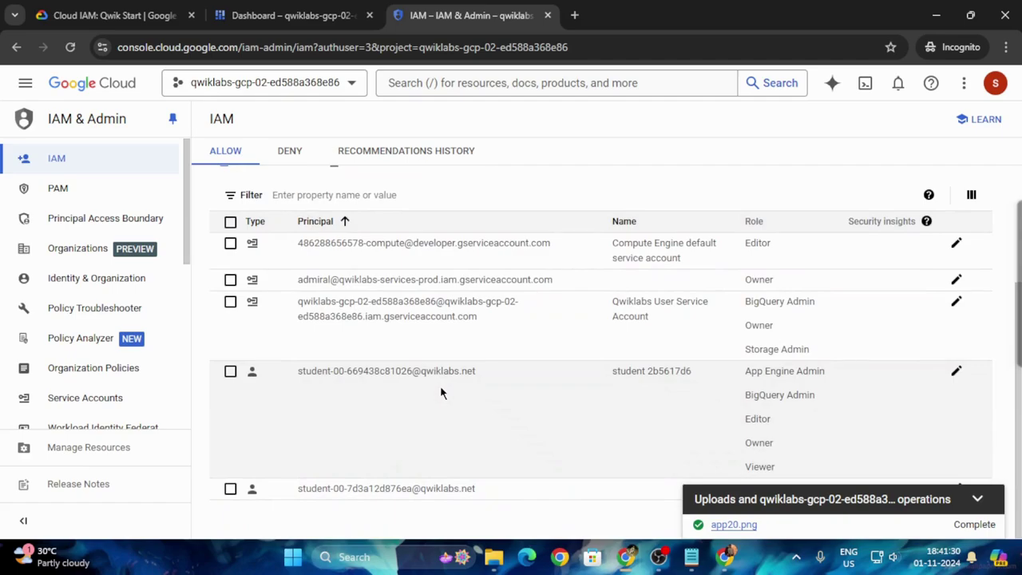
{"action": "left_click", "coordinate": [395, 195]}
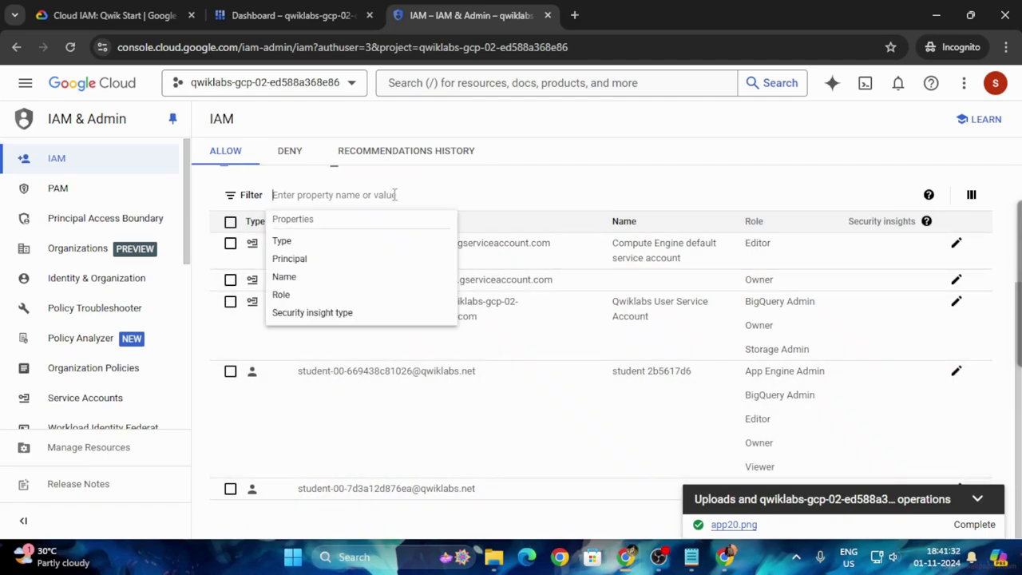
{"action": "key", "text": "ctrl+v"}
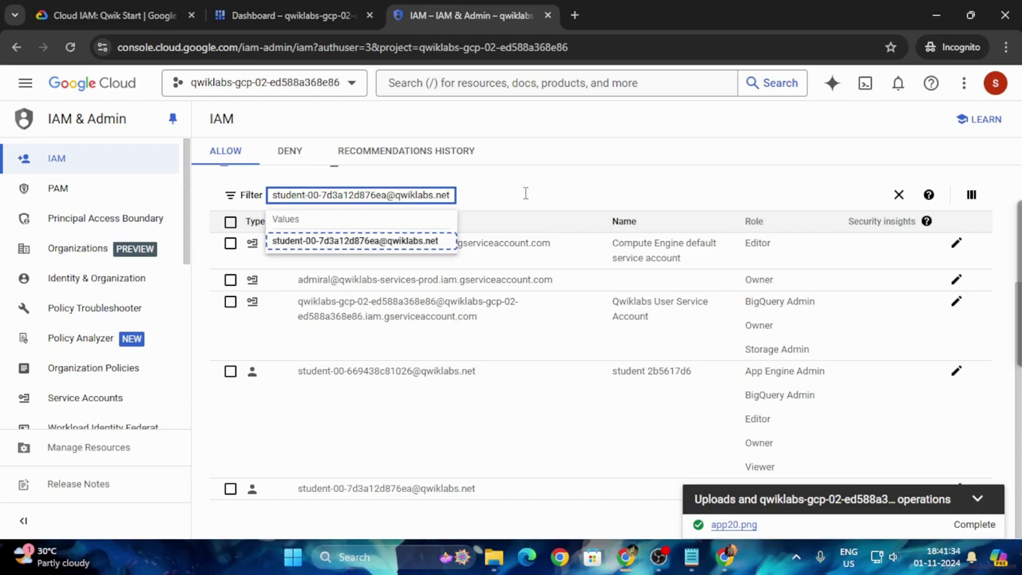
{"action": "key", "text": "Return"}
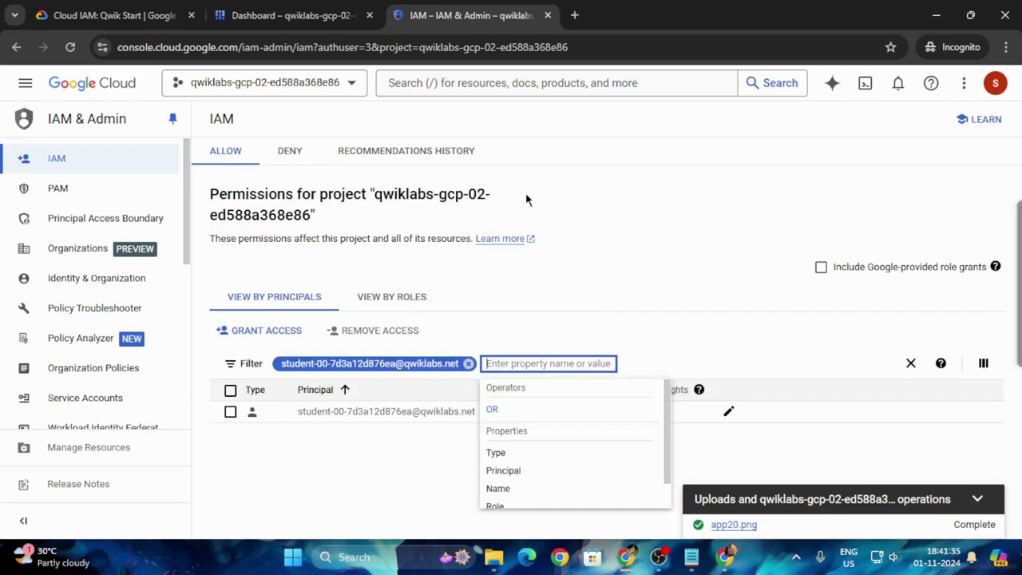
- Edit the Username 2 principal's project access, consulting the lab instructions, to delete its Viewer role and save the change
{"action": "left_click", "coordinate": [728, 414]}
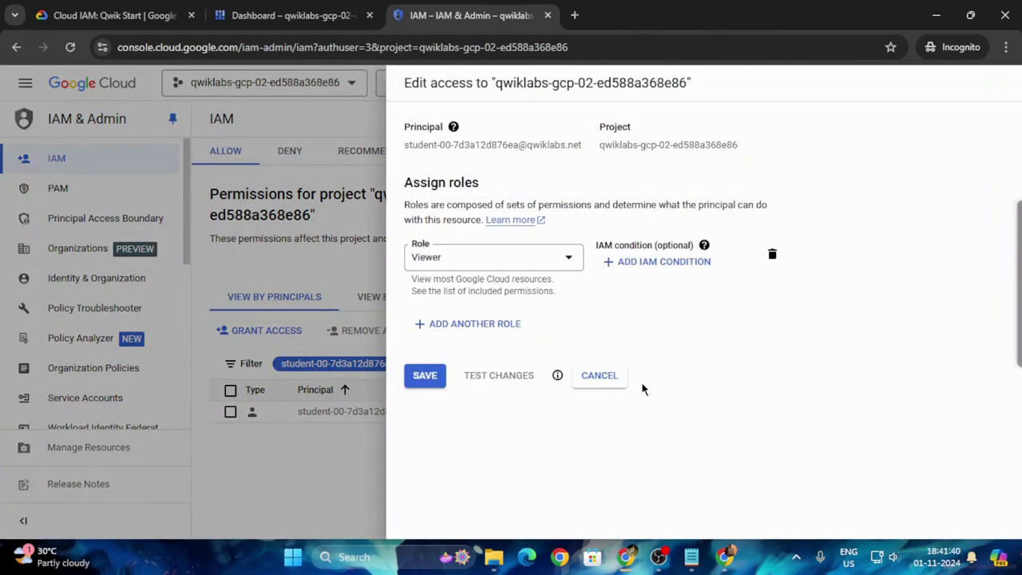
{"action": "left_click", "coordinate": [110, 14]}
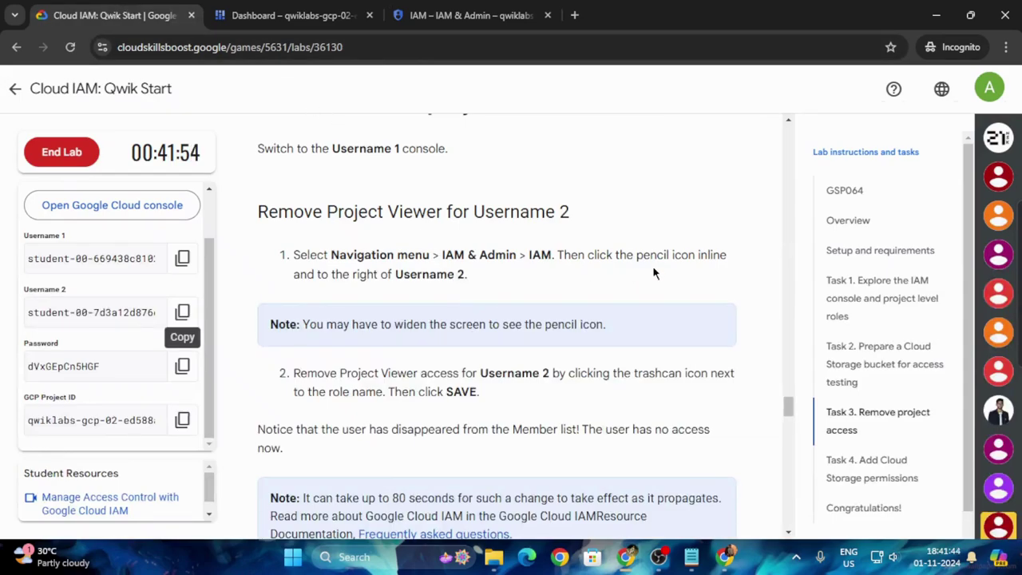
{"action": "scroll", "coordinate": [666, 261], "scroll_direction": "down", "scroll_amount": 1}
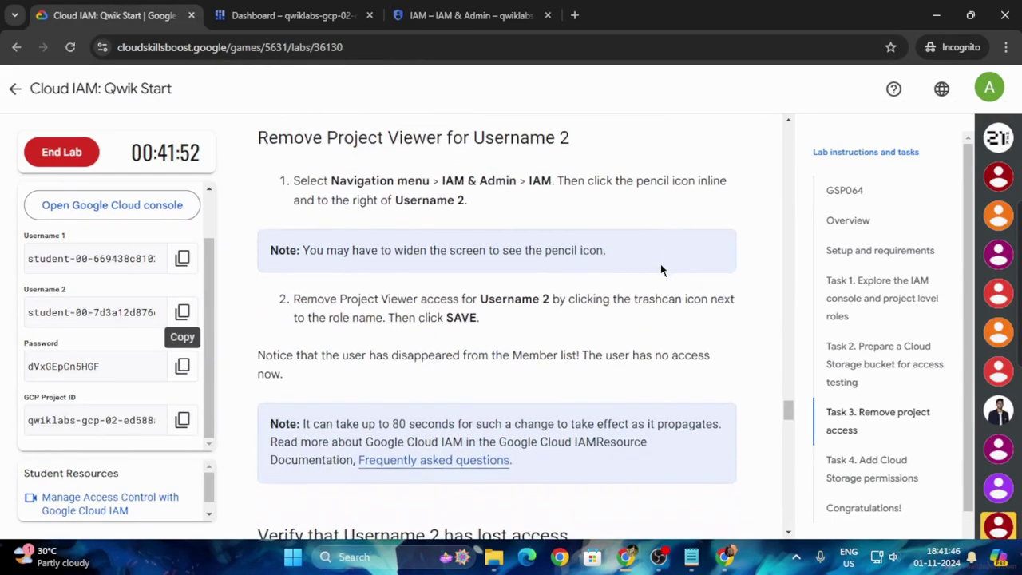
{"action": "left_click", "coordinate": [465, 16]}
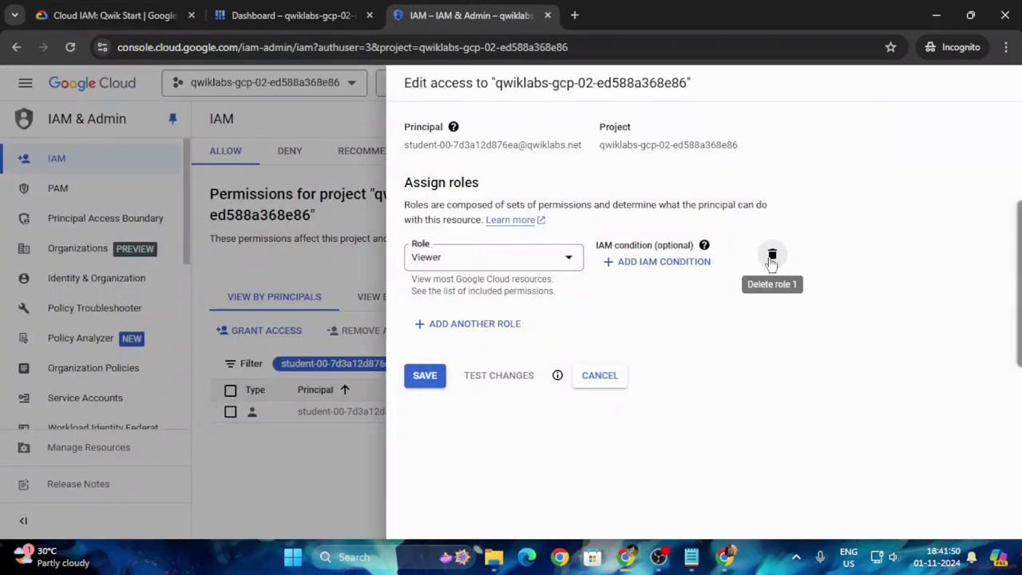
{"action": "left_click", "coordinate": [772, 254]}
{"action": "left_click", "coordinate": [425, 304]}
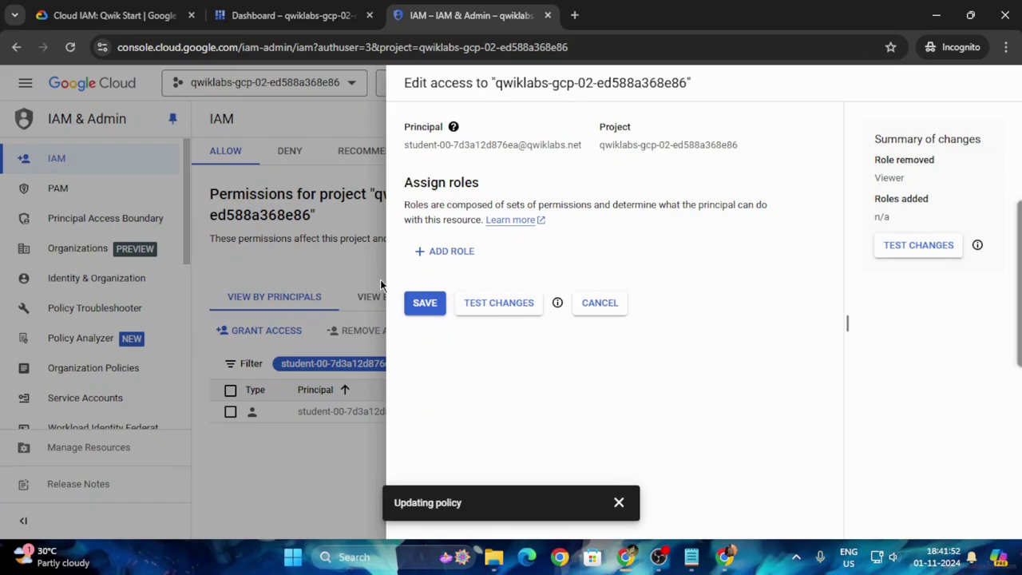
- Check the lab progress for Remove project access and review the filtered IAM list for Username 2
{"action": "left_click", "coordinate": [116, 15]}
{"action": "scroll", "coordinate": [359, 320], "scroll_direction": "down", "scroll_amount": 4}
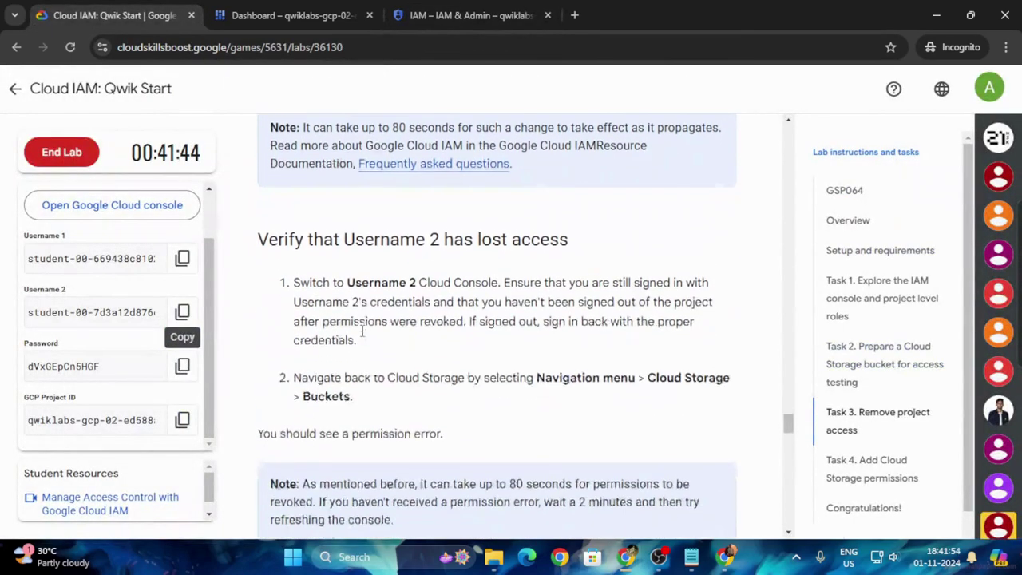
{"action": "scroll", "coordinate": [369, 327], "scroll_direction": "down", "scroll_amount": 4}
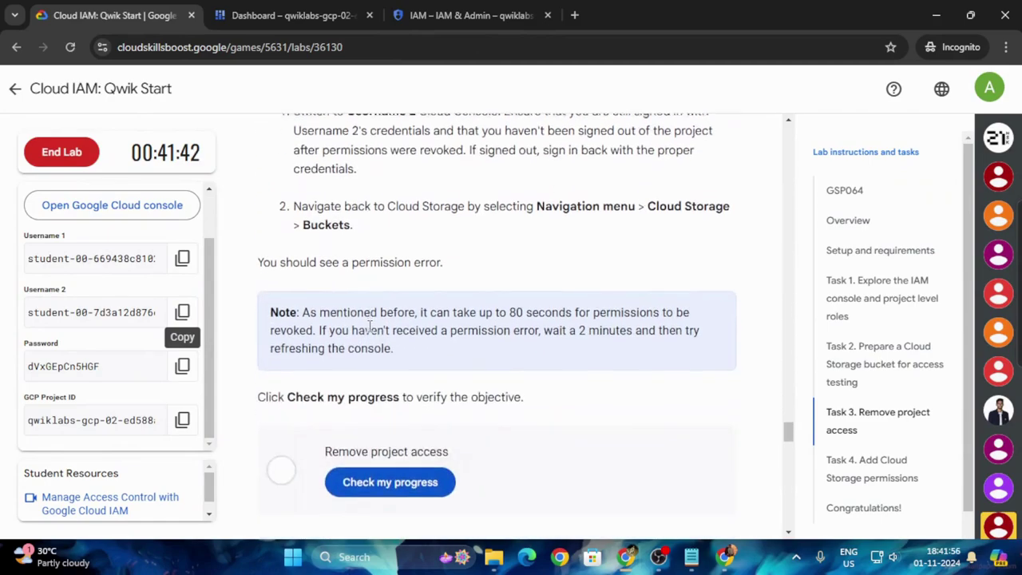
{"action": "left_click", "coordinate": [388, 349]}
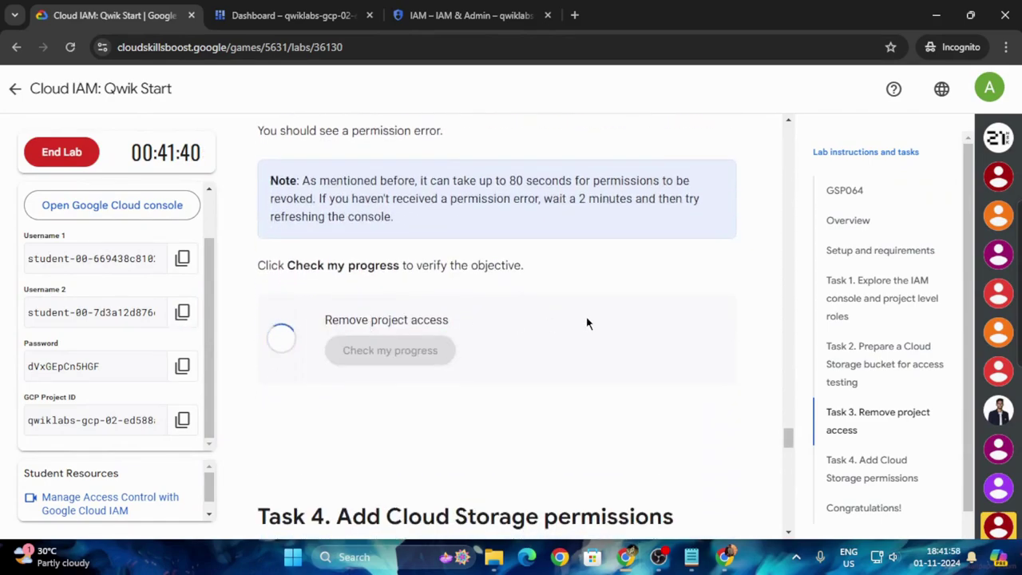
{"action": "left_click", "coordinate": [409, 349]}
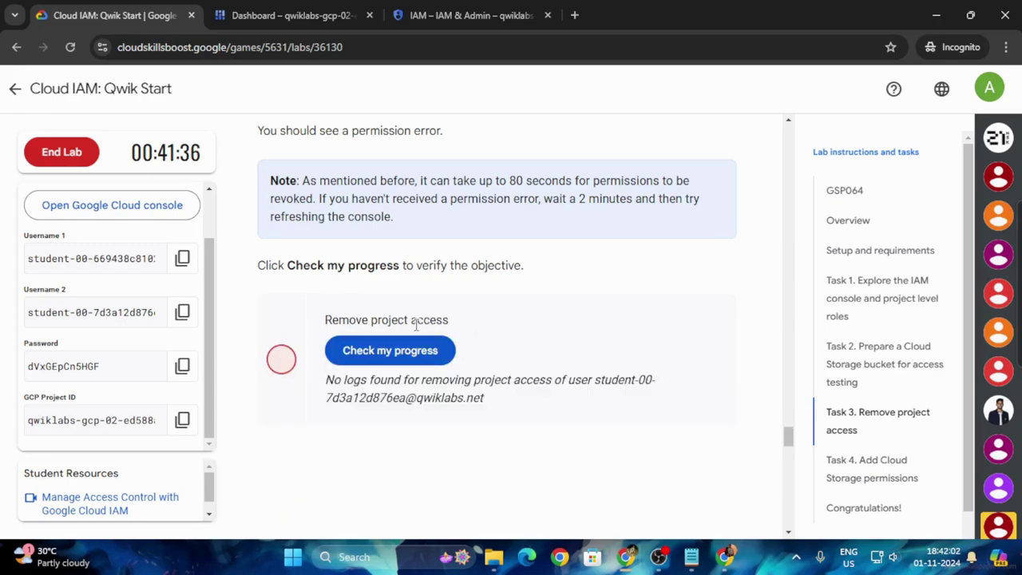
{"action": "left_click", "coordinate": [479, 15]}
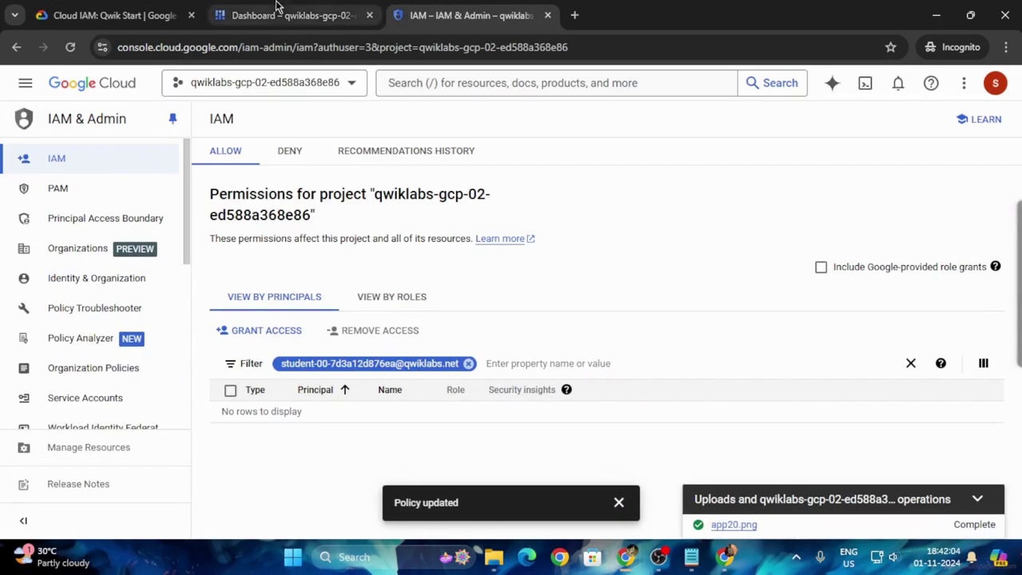
{"action": "left_click", "coordinate": [116, 12]}
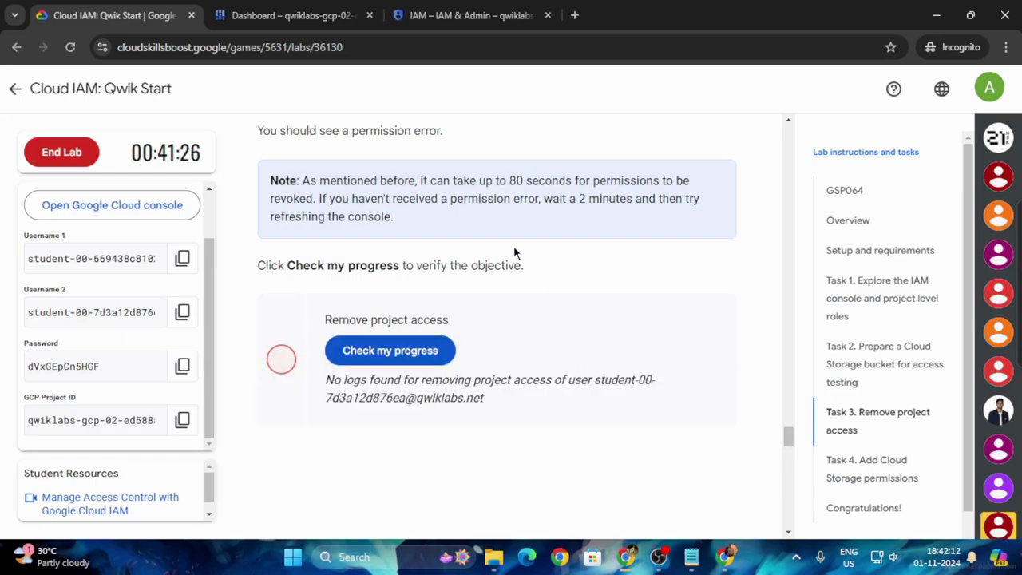
- Accept the Google Cloud terms of service in the Username 2 console and open Cloud Storage
{"action": "left_click", "coordinate": [292, 10]}
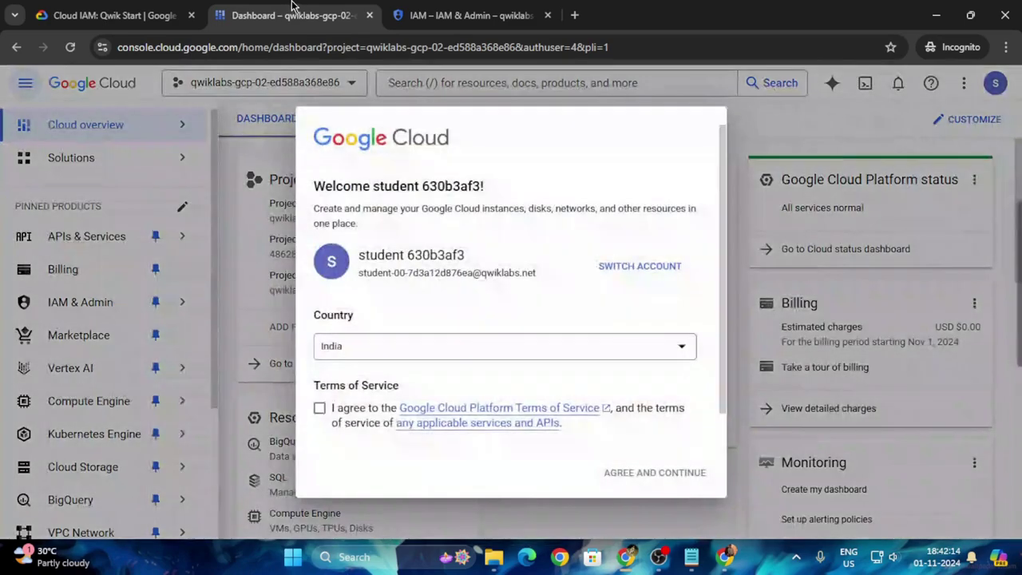
{"action": "left_click", "coordinate": [319, 406]}
{"action": "left_click", "coordinate": [653, 472]}
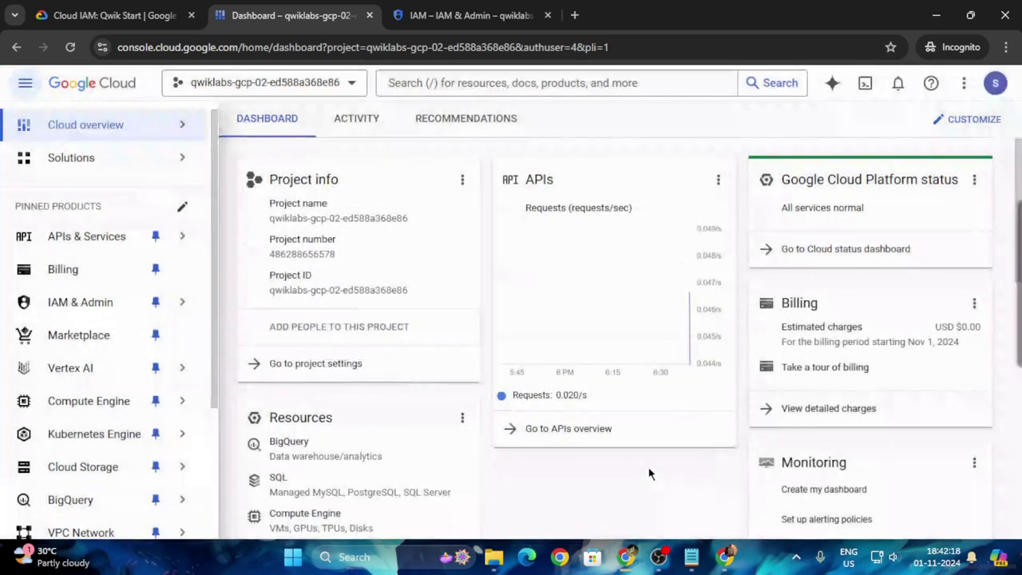
{"action": "left_click", "coordinate": [68, 478]}
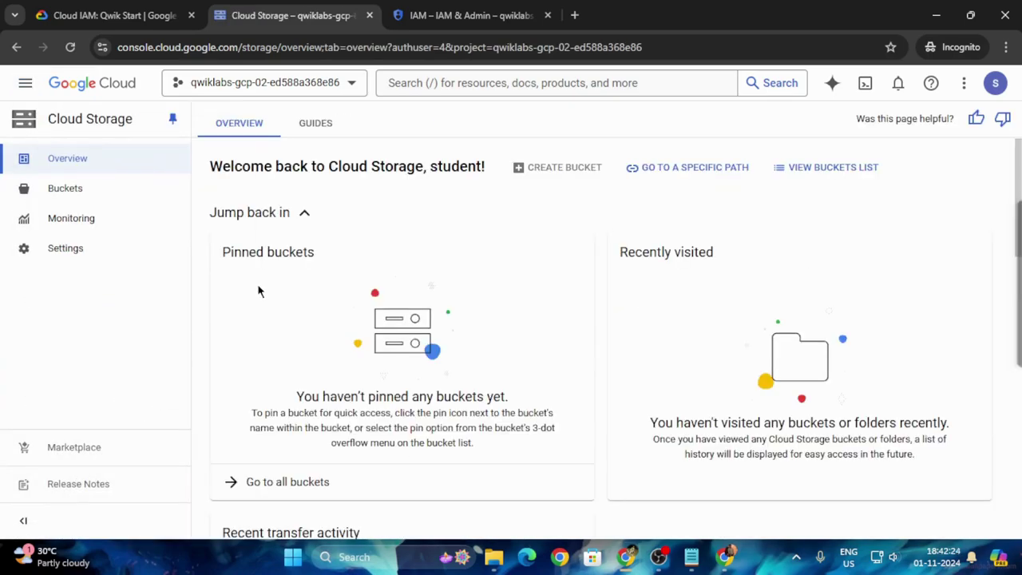
- Recheck the Remove project access objective in the lab and reread the note on permission propagation
{"action": "left_click", "coordinate": [111, 15]}
{"action": "left_click", "coordinate": [389, 351]}
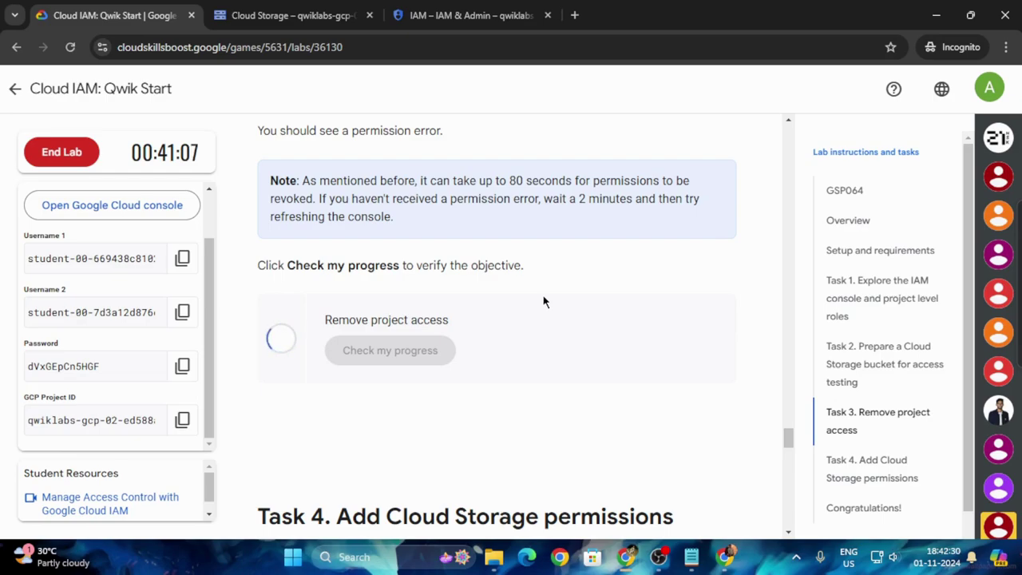
{"action": "scroll", "coordinate": [559, 297], "scroll_direction": "up", "scroll_amount": 1}
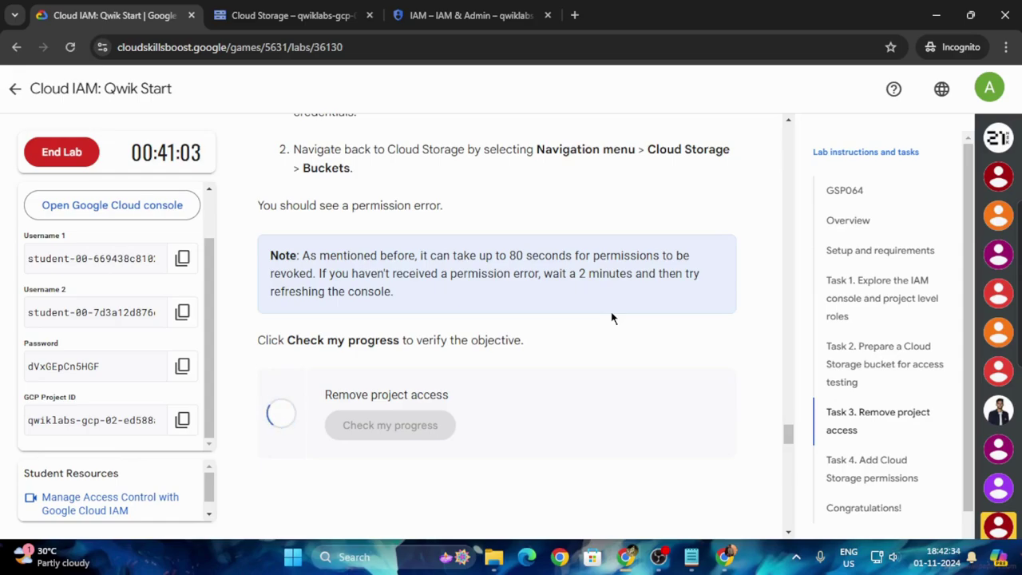
- Reload the Username 1 console's IAM page and examine the principals list for Username 2
{"action": "left_click", "coordinate": [496, 20]}
{"action": "left_click", "coordinate": [171, 45]}
{"action": "key", "text": "Return"}
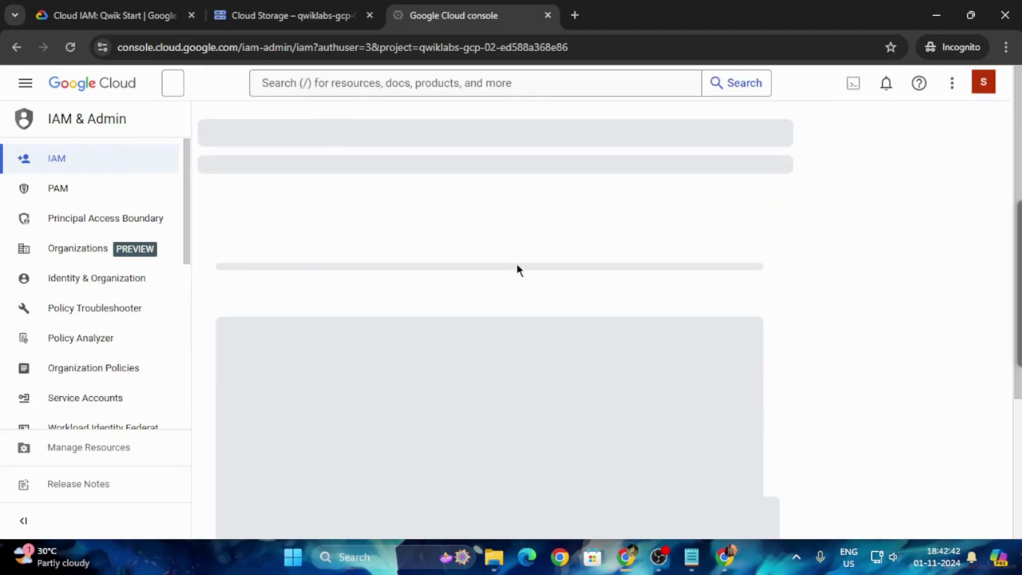
{"action": "scroll", "coordinate": [459, 331], "scroll_direction": "down", "scroll_amount": 2}
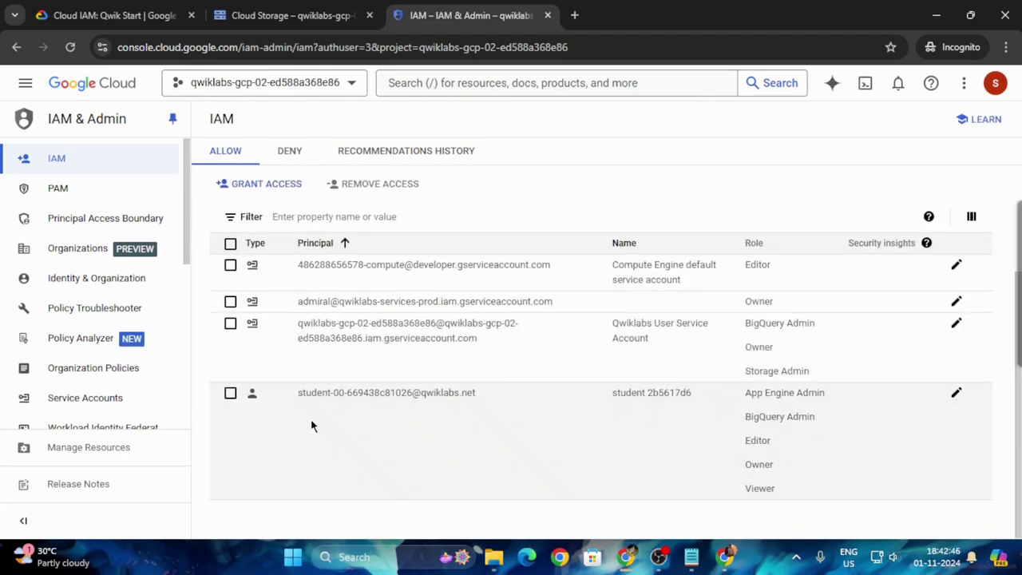
- Return to the lab's Remove project access progress check and read the Task 4 instructions for adding Cloud Storage permissions
{"action": "left_click", "coordinate": [88, 16]}
{"action": "left_click", "coordinate": [415, 424]}
{"action": "scroll", "coordinate": [502, 404], "scroll_direction": "up", "scroll_amount": 3}
{"action": "scroll", "coordinate": [503, 404], "scroll_direction": "up", "scroll_amount": 2}
{"action": "scroll", "coordinate": [502, 404], "scroll_direction": "down", "scroll_amount": 6}
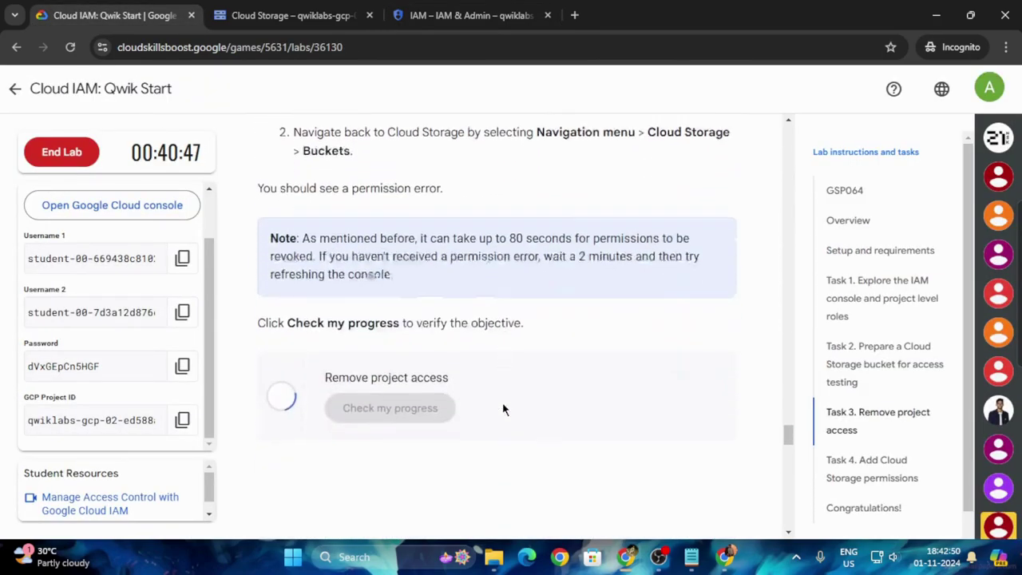
{"action": "scroll", "coordinate": [503, 410], "scroll_direction": "down", "scroll_amount": 4}
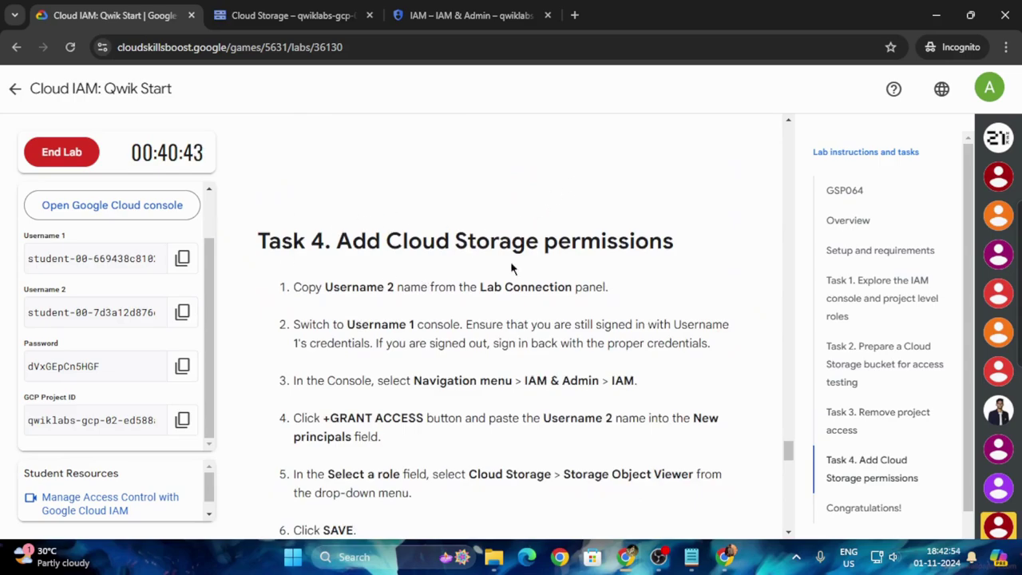
{"action": "scroll", "coordinate": [709, 198], "scroll_direction": "down", "scroll_amount": 1}
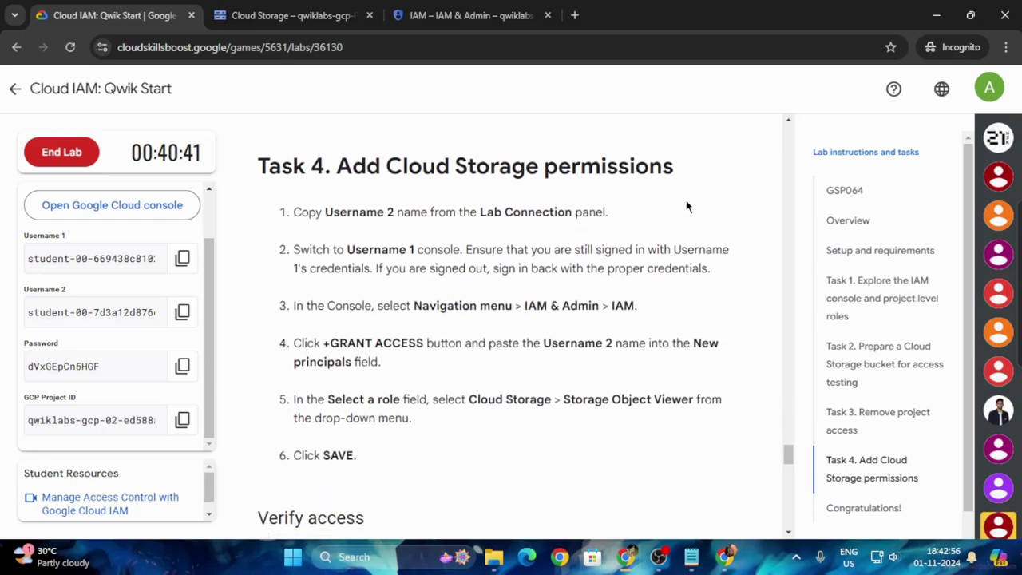
- Copy the Username 2 name from the lab and add it as a new principal in the Username 1 console's Grant access form
{"action": "left_click", "coordinate": [182, 312]}
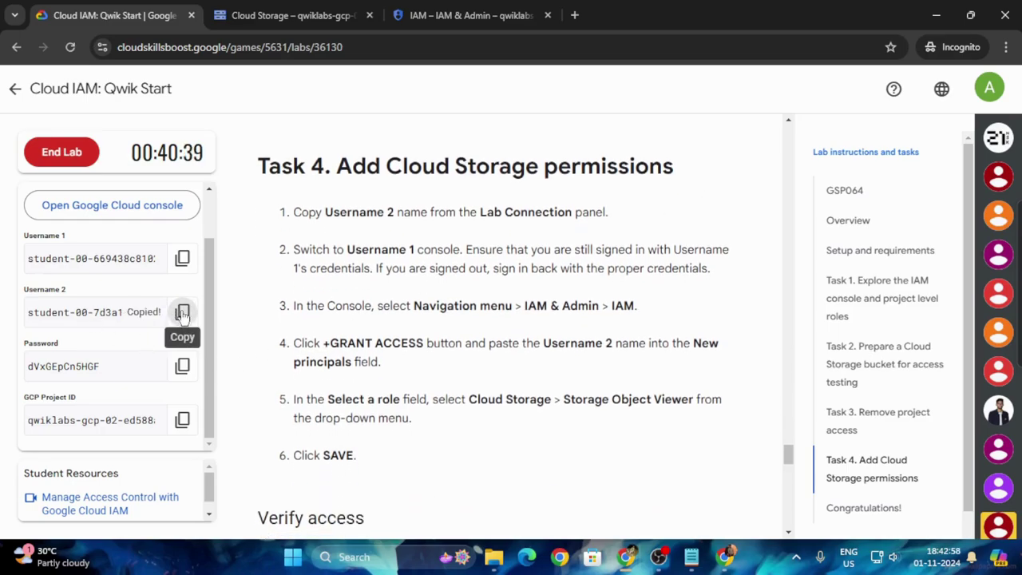
{"action": "left_click", "coordinate": [471, 15]}
{"action": "left_click", "coordinate": [342, 216]}
{"action": "left_click", "coordinate": [266, 183]}
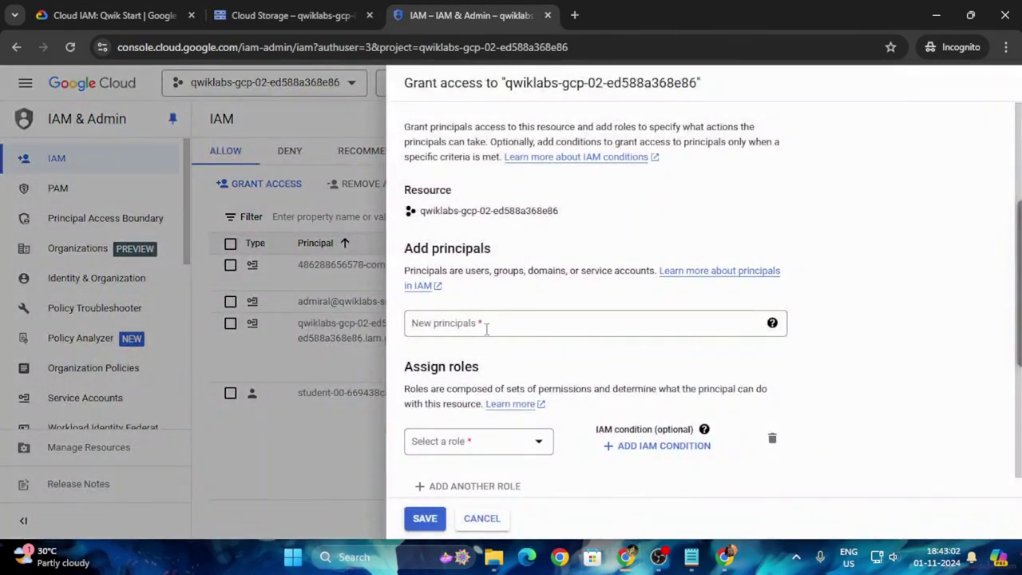
{"action": "left_click", "coordinate": [487, 323]}
{"action": "key", "text": "ctrl+v"}
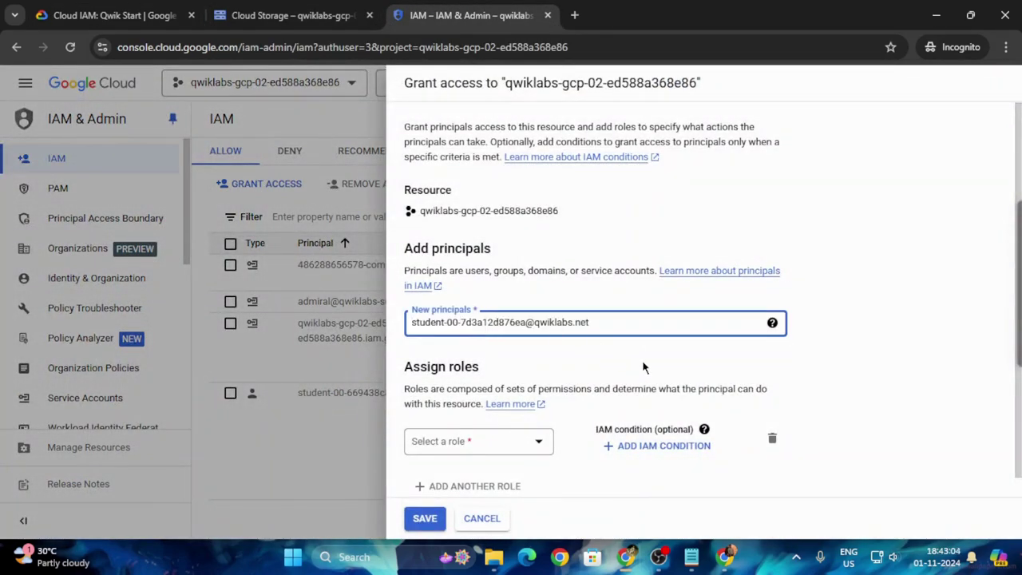
- Check the required role in the lab's Task 4 instructions and browse the grant form's role list for Cloud Storage
{"action": "left_click", "coordinate": [144, 18]}
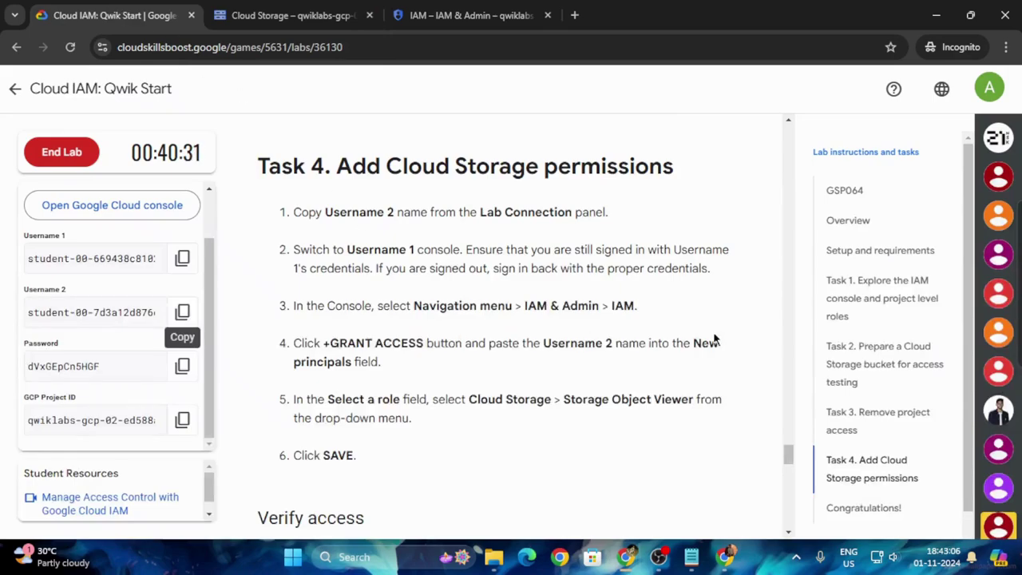
{"action": "scroll", "coordinate": [580, 384], "scroll_direction": "down", "scroll_amount": 1}
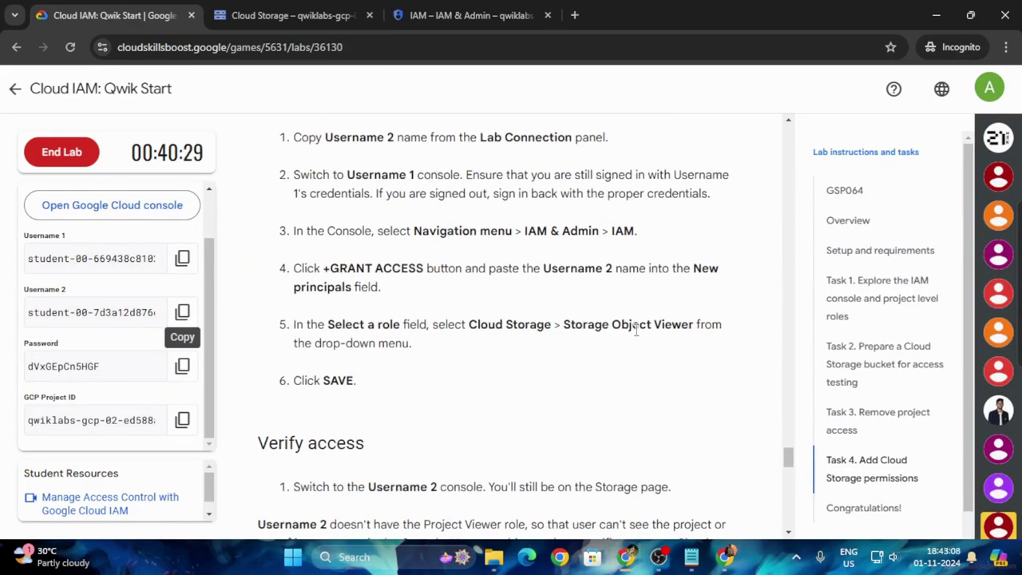
{"action": "left_click", "coordinate": [467, 15]}
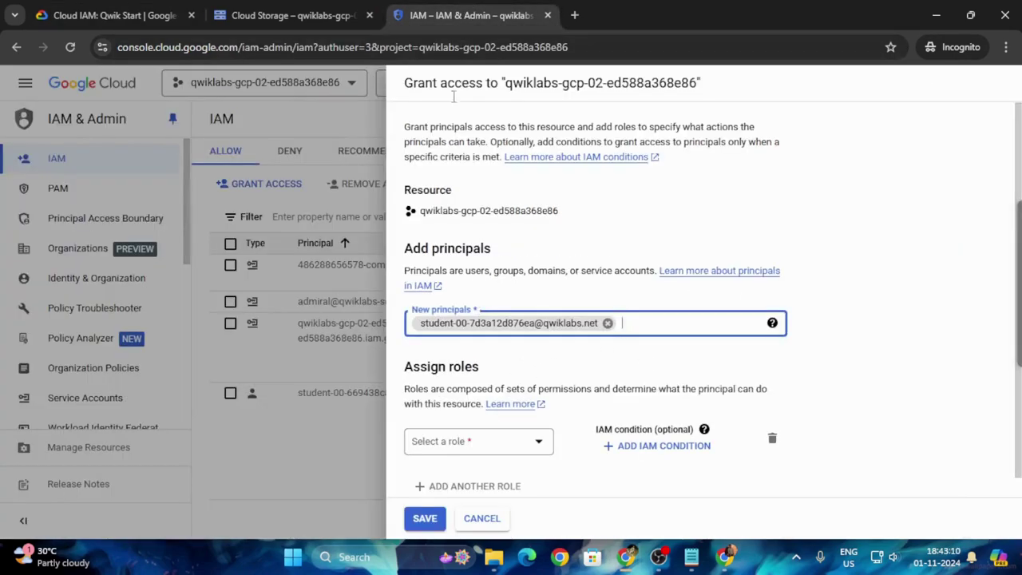
{"action": "left_click", "coordinate": [482, 448]}
{"action": "scroll", "coordinate": [478, 340], "scroll_direction": "down", "scroll_amount": 5}
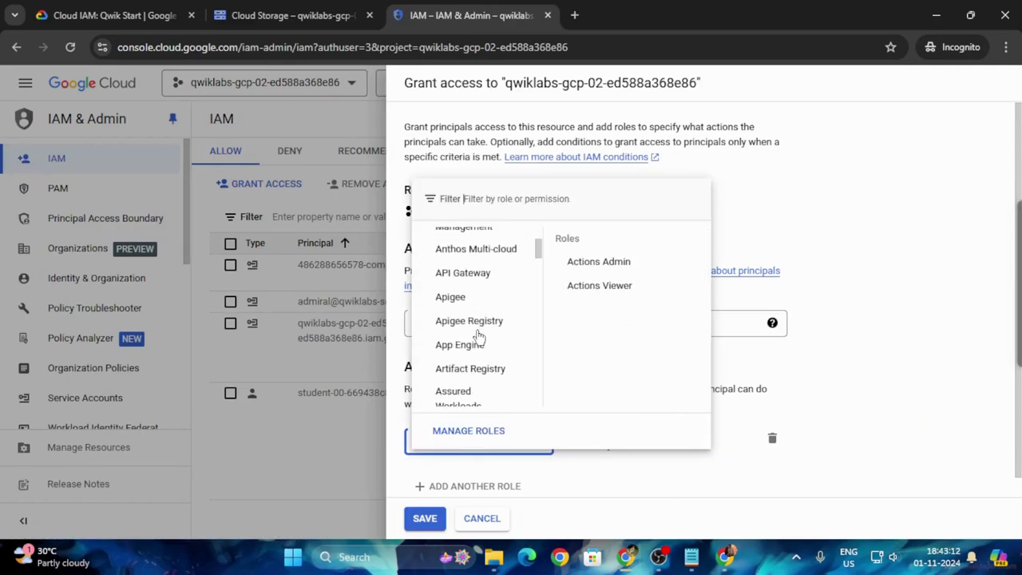
{"action": "scroll", "coordinate": [479, 338], "scroll_direction": "down", "scroll_amount": 5}
{"action": "scroll", "coordinate": [490, 377], "scroll_direction": "up", "scroll_amount": 1}
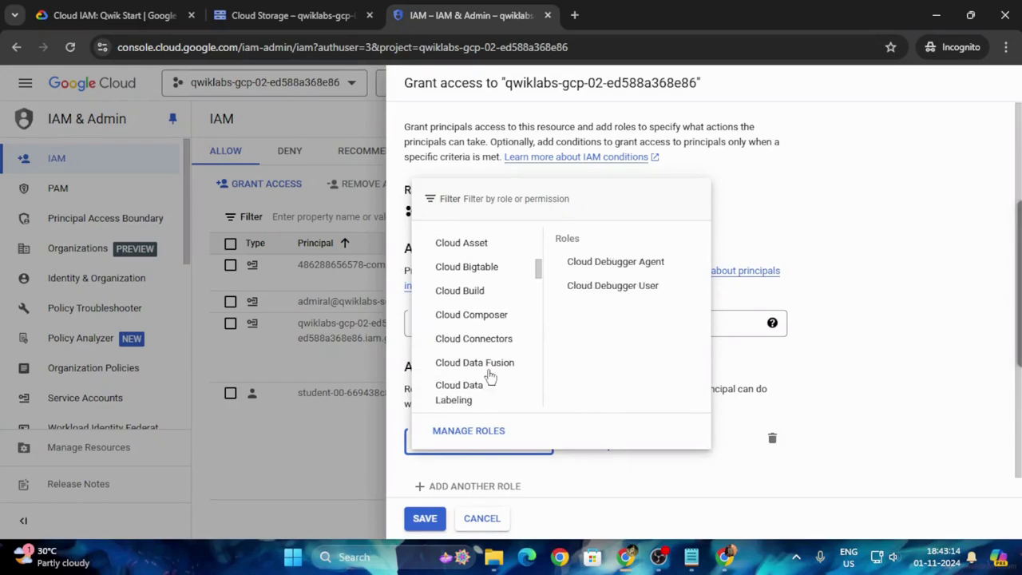
{"action": "scroll", "coordinate": [489, 377], "scroll_direction": "down", "scroll_amount": 5}
{"action": "scroll", "coordinate": [490, 382], "scroll_direction": "down", "scroll_amount": 5}
- Filter the roles using the Storage Object Viewer name from the lab, assign that role to Username 2, and save the grant
{"action": "left_click", "coordinate": [112, 15]}
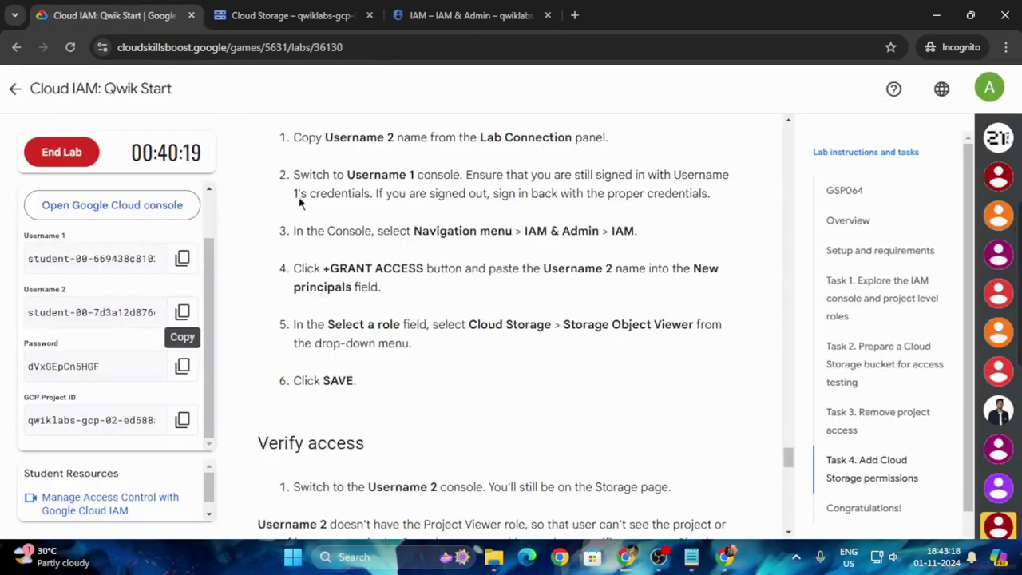
{"action": "left_click_drag", "start_coordinate": [565, 324], "coordinate": [694, 321]}
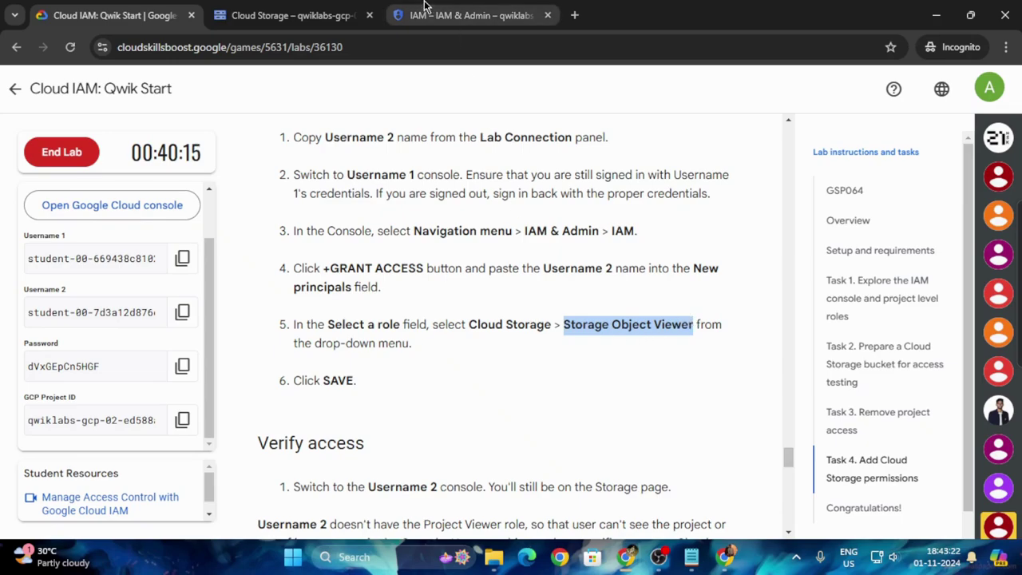
{"action": "left_click", "coordinate": [451, 15]}
{"action": "left_click", "coordinate": [527, 200]}
{"action": "key", "text": "ctrl+v"}
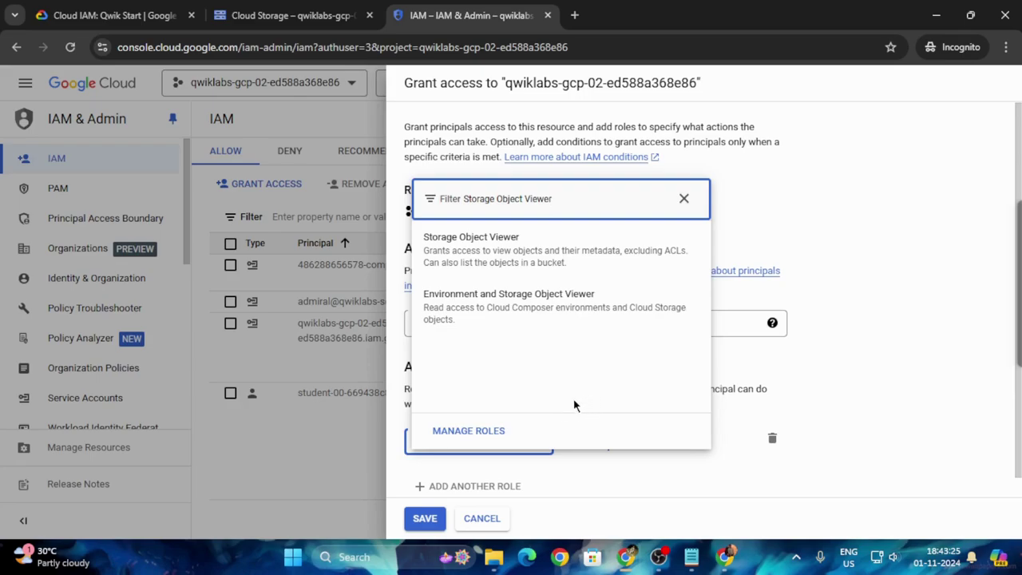
{"action": "left_click", "coordinate": [517, 267]}
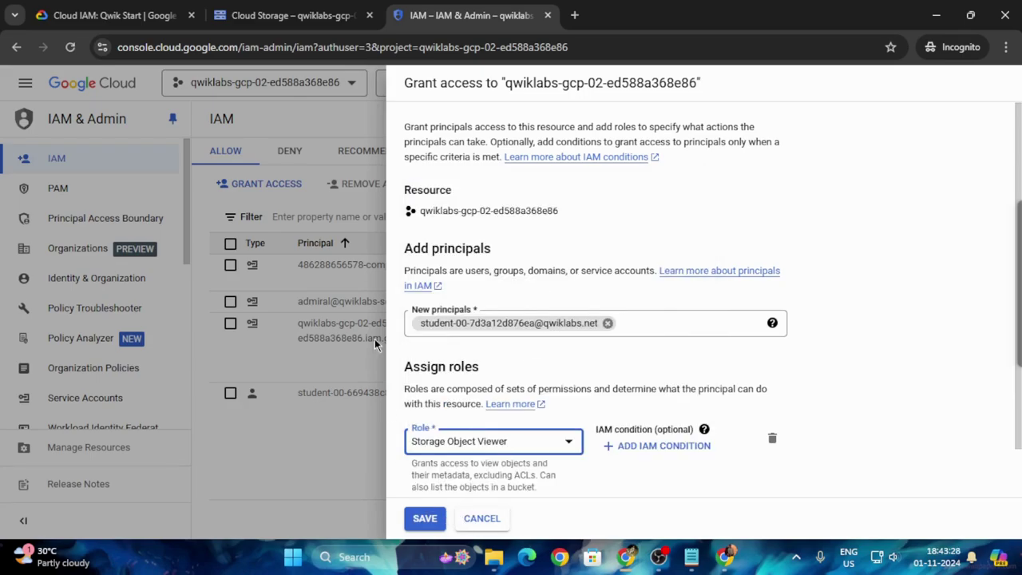
{"action": "left_click", "coordinate": [110, 12]}
{"action": "left_click", "coordinate": [467, 15]}
{"action": "left_click", "coordinate": [425, 518]}
- Read the lab's Verify access instructions and reload the Username 1 console's IAM page
{"action": "left_click", "coordinate": [110, 12]}
{"action": "scroll", "coordinate": [483, 318], "scroll_direction": "down", "scroll_amount": 2}
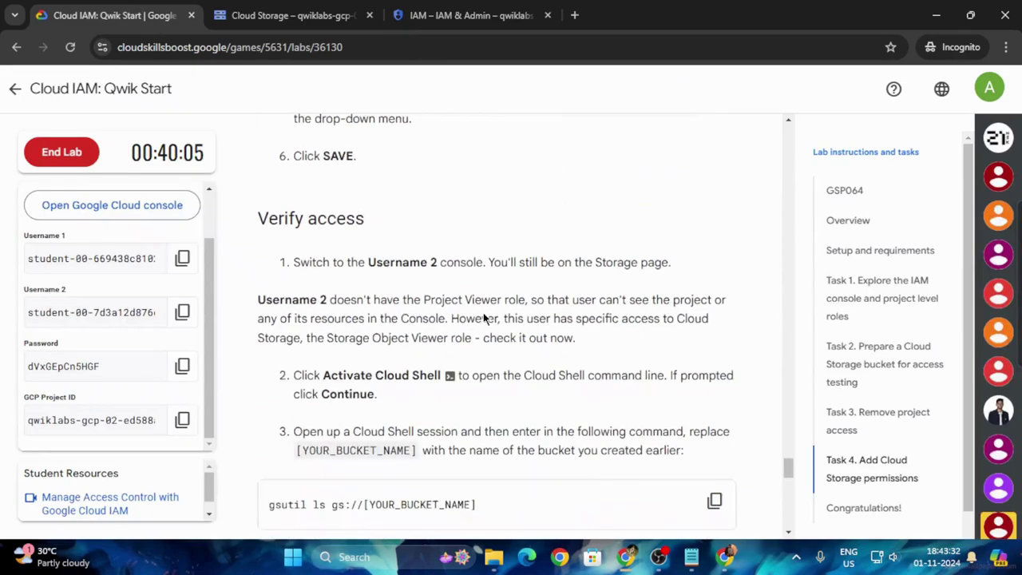
{"action": "scroll", "coordinate": [484, 313], "scroll_direction": "up", "scroll_amount": 1}
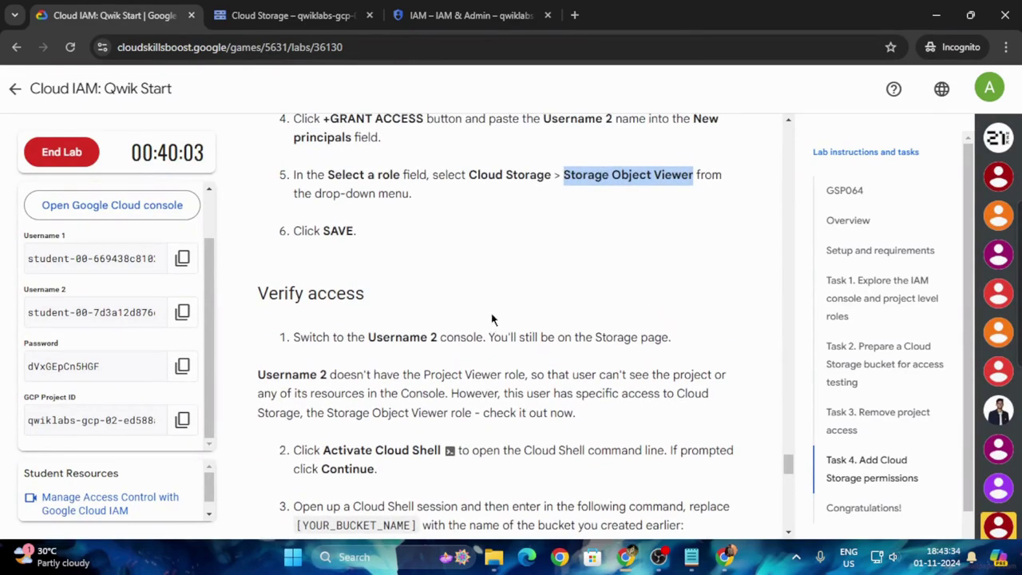
{"action": "left_click", "coordinate": [467, 15]}
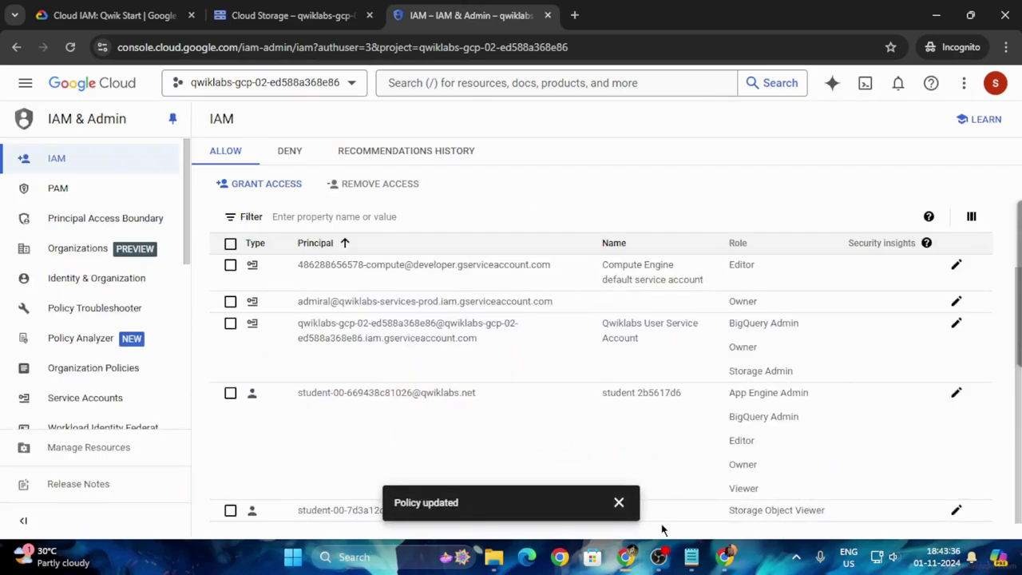
{"action": "left_click", "coordinate": [70, 47]}
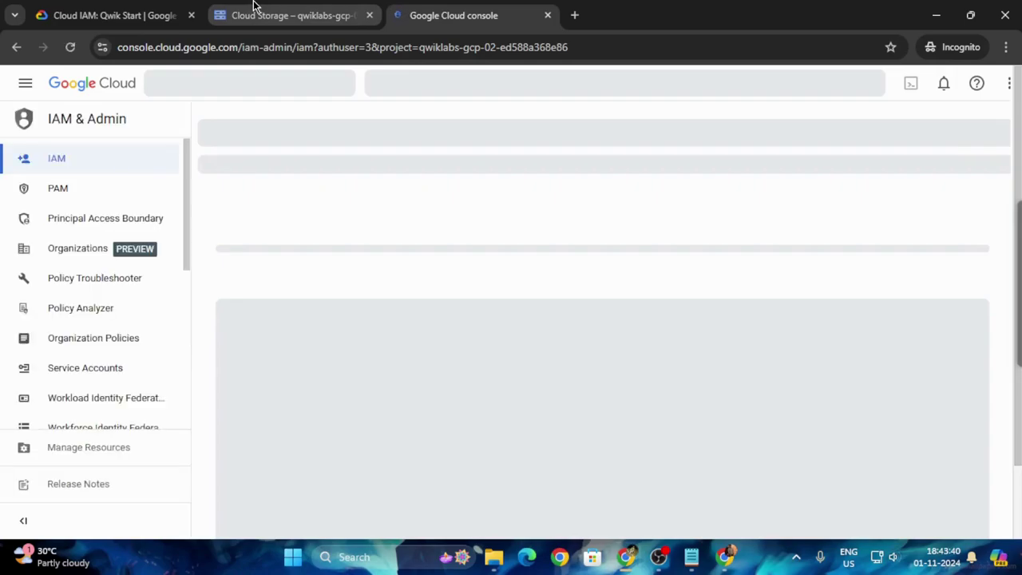
- Reload Cloud Storage in the Username 2 console and try to open the project's bucket list
{"action": "left_click", "coordinate": [256, 10]}
{"action": "left_click", "coordinate": [71, 48]}
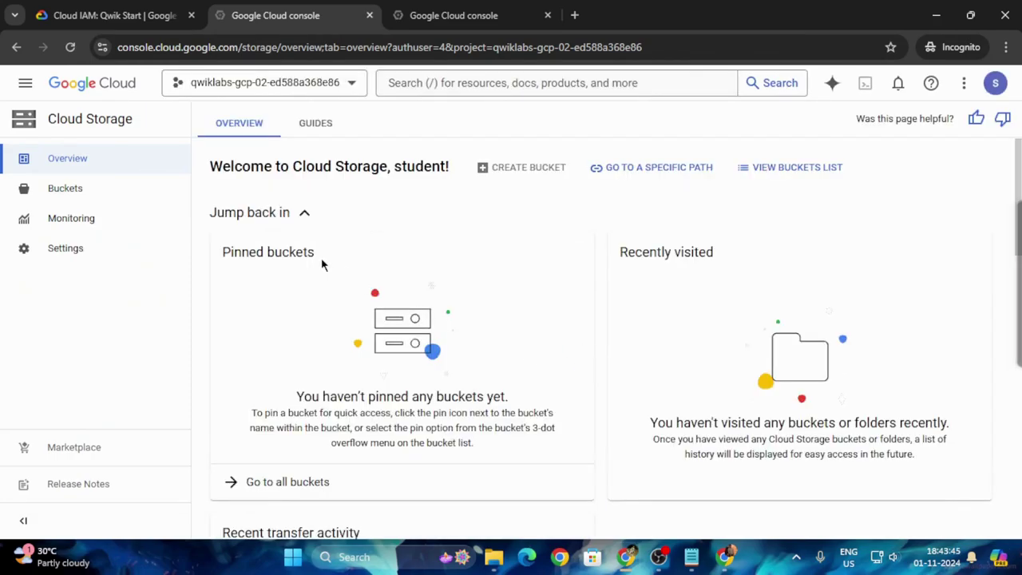
{"action": "left_click", "coordinate": [78, 187]}
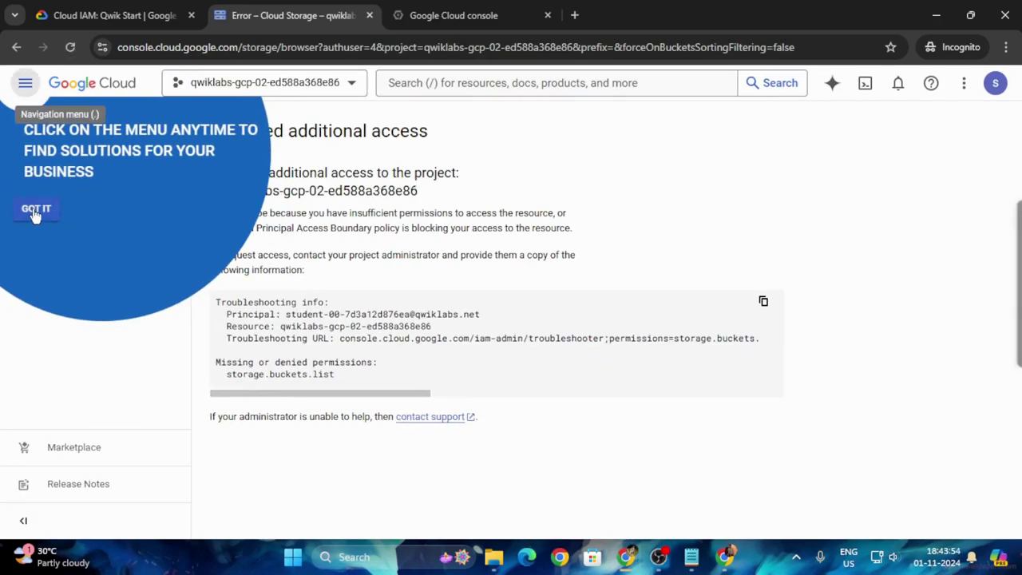
{"action": "left_click", "coordinate": [36, 209]}
{"action": "left_click", "coordinate": [71, 47]}
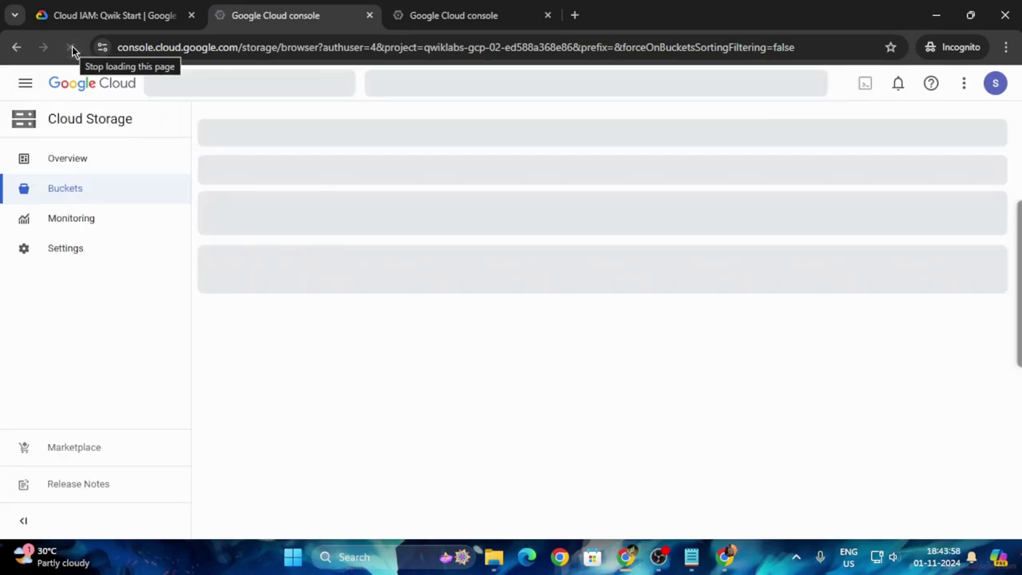
- Recheck the Task 4 steps in the lab and inspect Username 2's role in the IAM principals list
{"action": "left_click", "coordinate": [66, 7]}
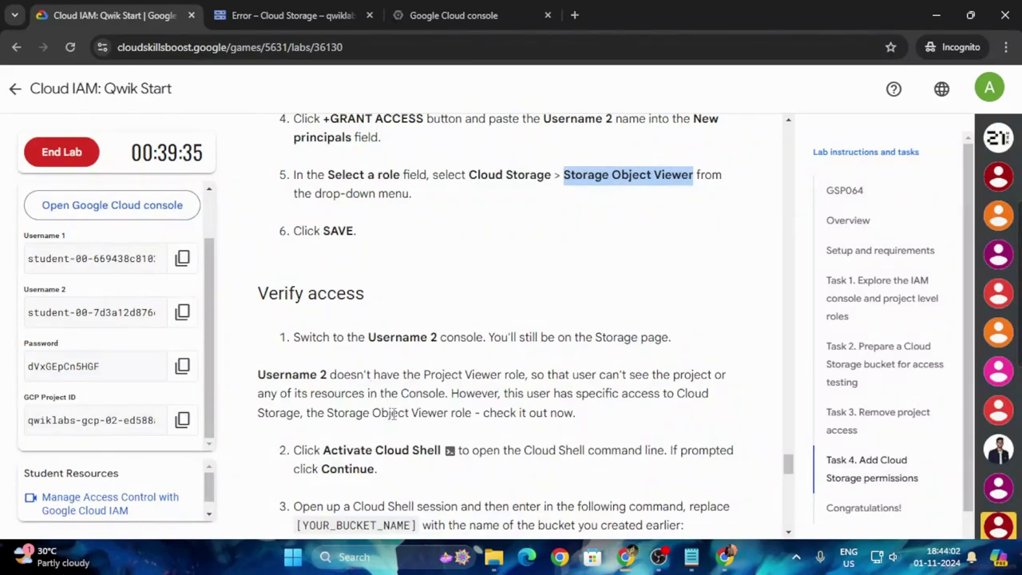
{"action": "scroll", "coordinate": [393, 413], "scroll_direction": "up", "scroll_amount": 2}
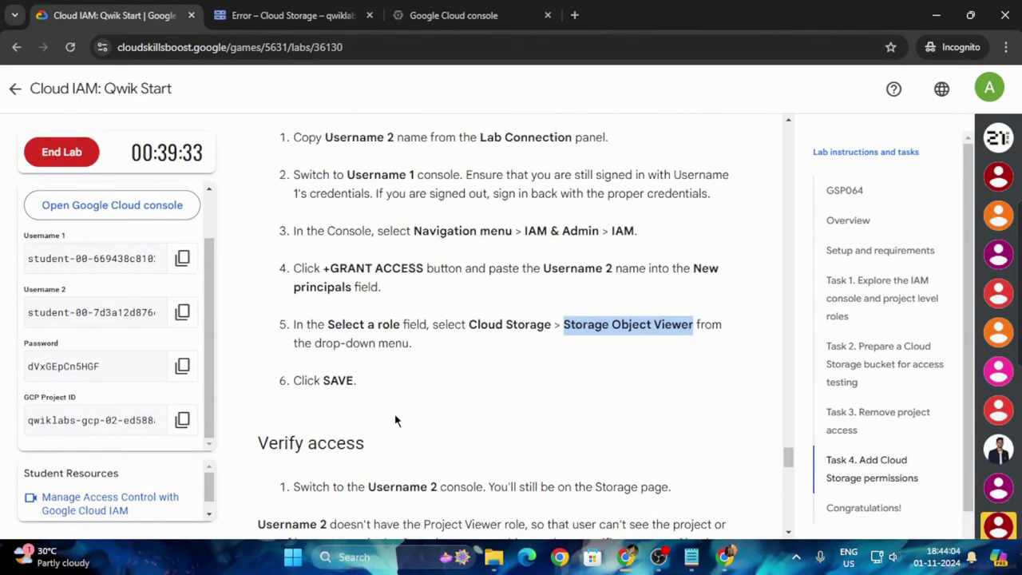
{"action": "left_click", "coordinate": [453, 15]}
{"action": "scroll", "coordinate": [457, 384], "scroll_direction": "down", "scroll_amount": 3}
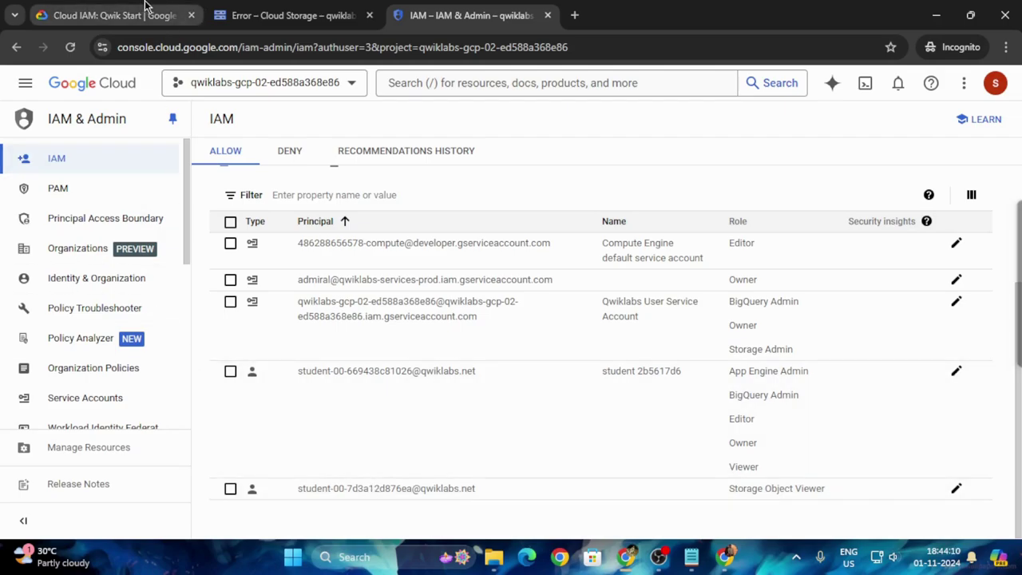
- Reload the Username 2 console's Buckets page and return to the Cloud Storage overview
{"action": "left_click", "coordinate": [248, 16]}
{"action": "left_click", "coordinate": [70, 47]}
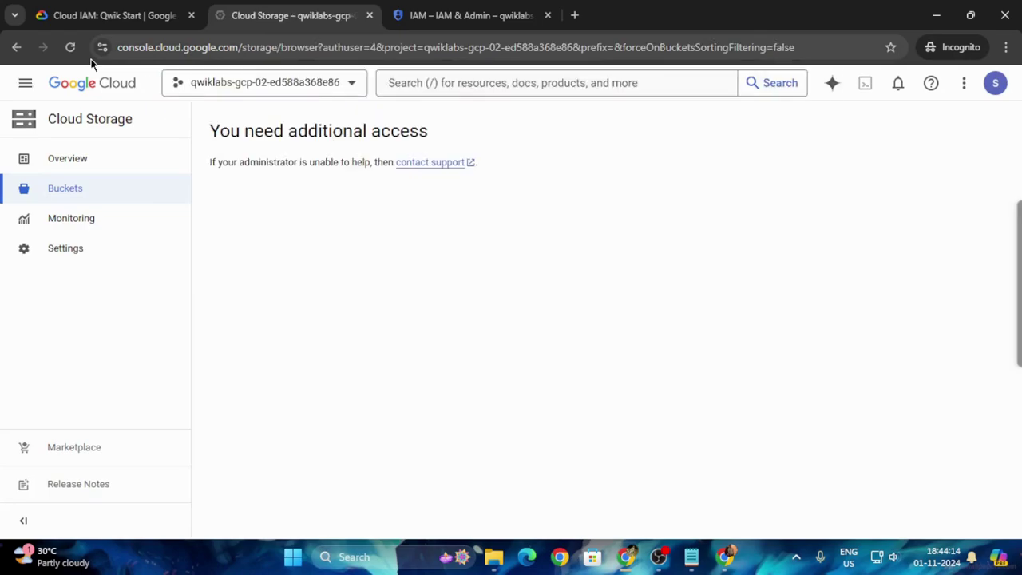
{"action": "left_click", "coordinate": [116, 158]}
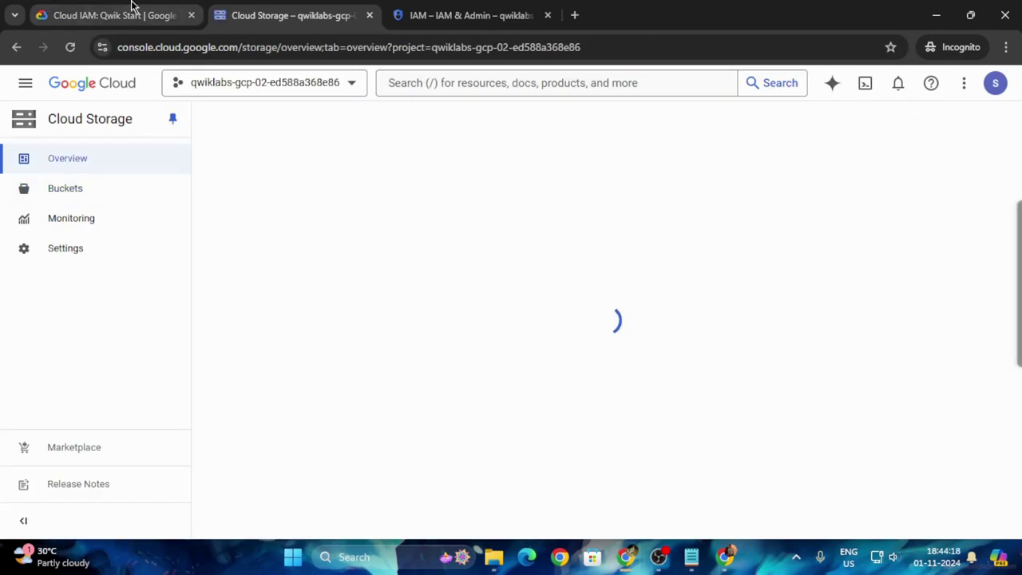
- Consult the lab's Verify access steps and activate Cloud Shell in the Username 2 console
{"action": "left_click", "coordinate": [102, 9]}
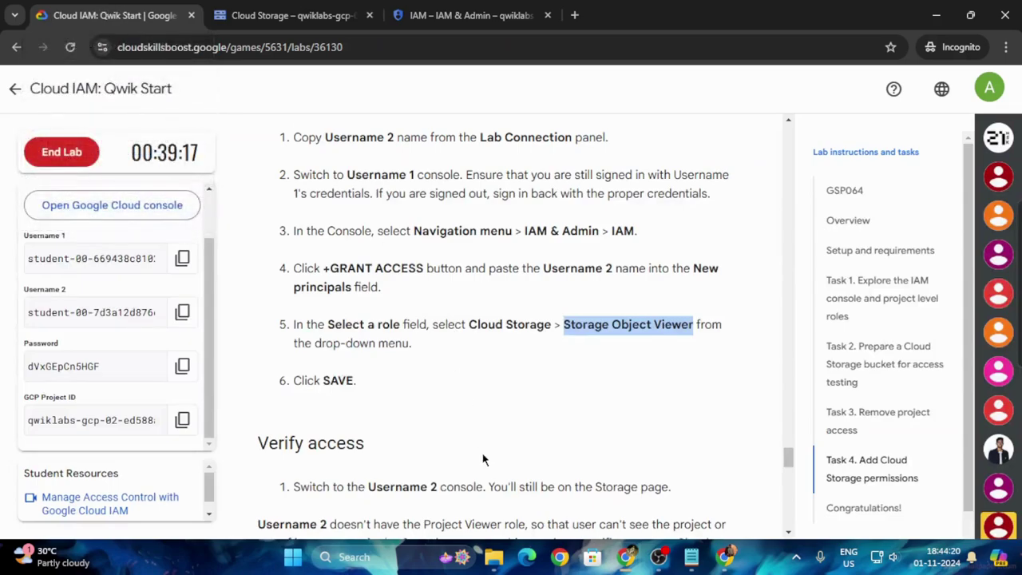
{"action": "scroll", "coordinate": [483, 462], "scroll_direction": "down", "scroll_amount": 4}
{"action": "left_click", "coordinate": [307, 17]}
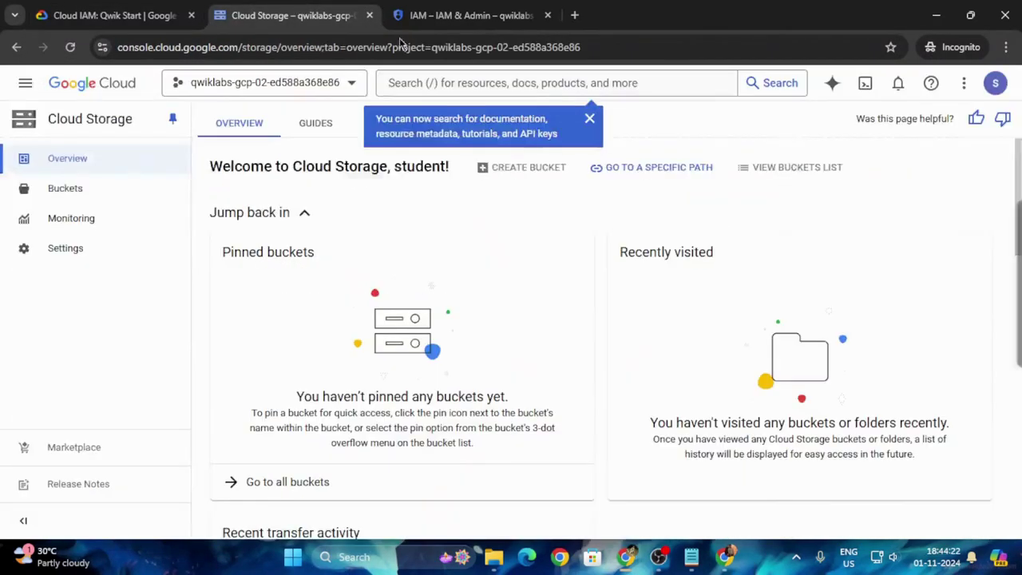
{"action": "left_click", "coordinate": [852, 83]}
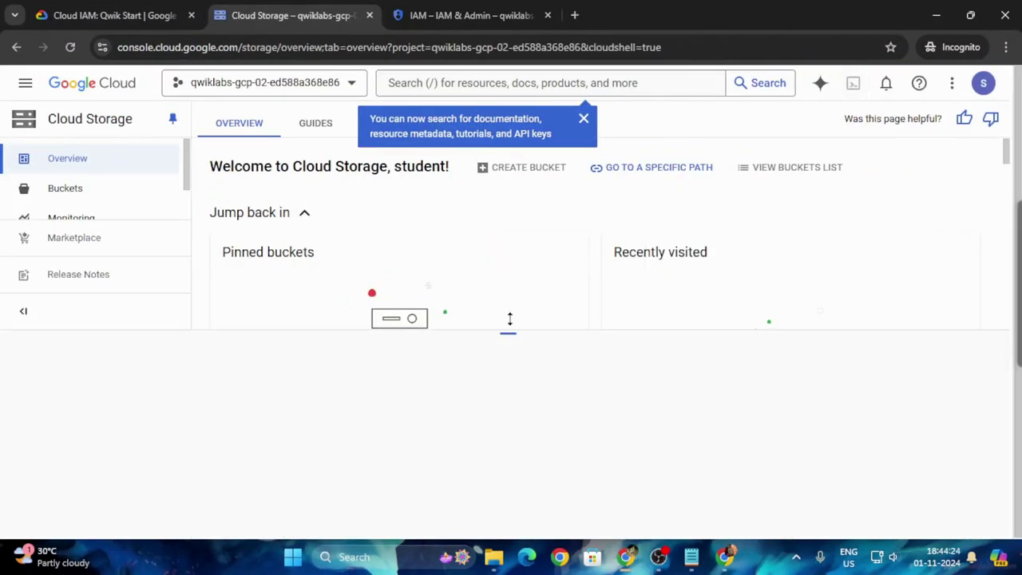
- Copy the "gsutil ls gs://" part of the lab's command and continue past the Cloud Shell introduction to start the session
{"action": "left_click", "coordinate": [111, 15]}
{"action": "scroll", "coordinate": [549, 429], "scroll_direction": "down", "scroll_amount": 3}
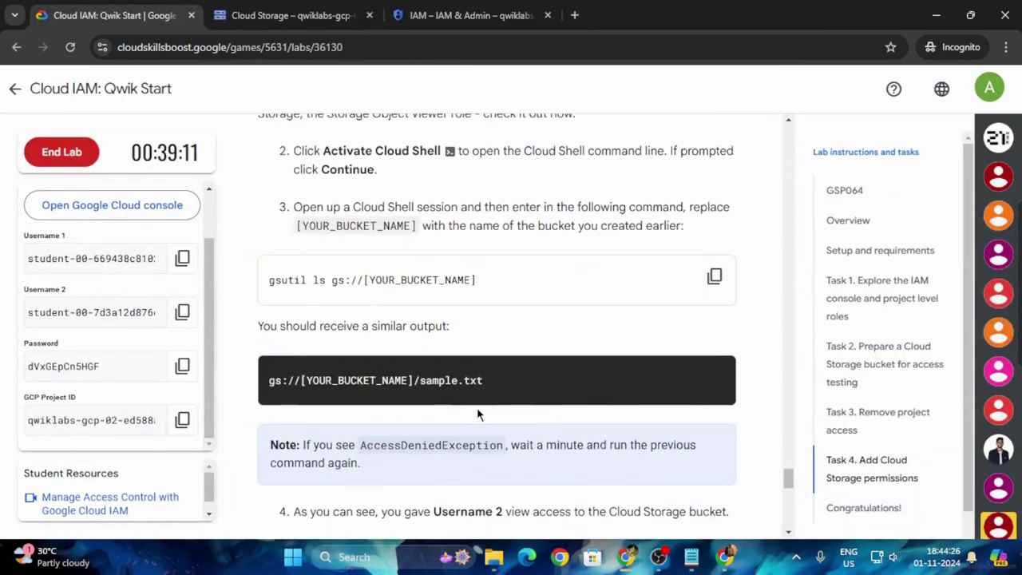
{"action": "left_click_drag", "start_coordinate": [364, 280], "coordinate": [257, 279]}
{"action": "key", "text": "ctrl+c"}
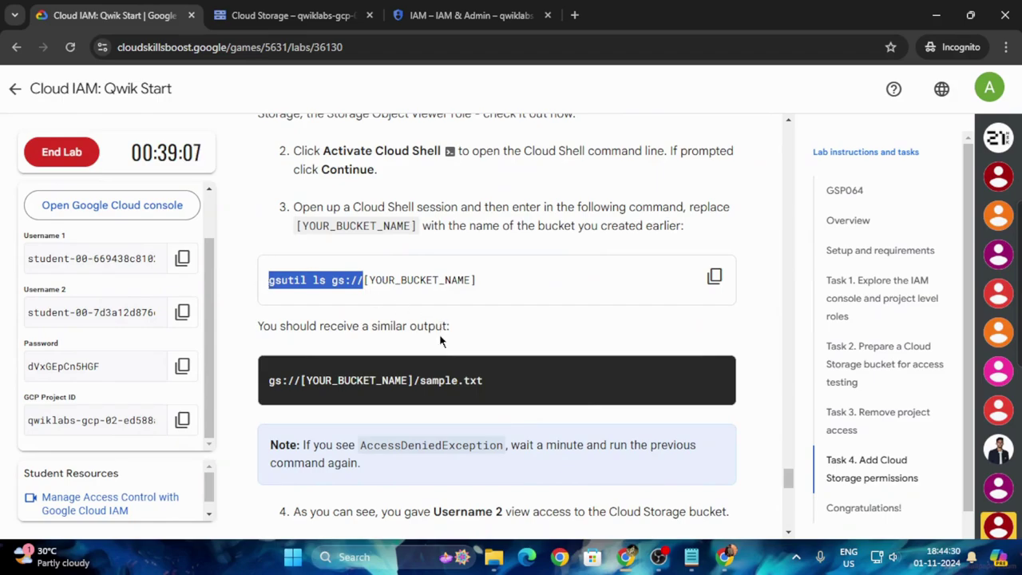
{"action": "left_click", "coordinate": [288, 16]}
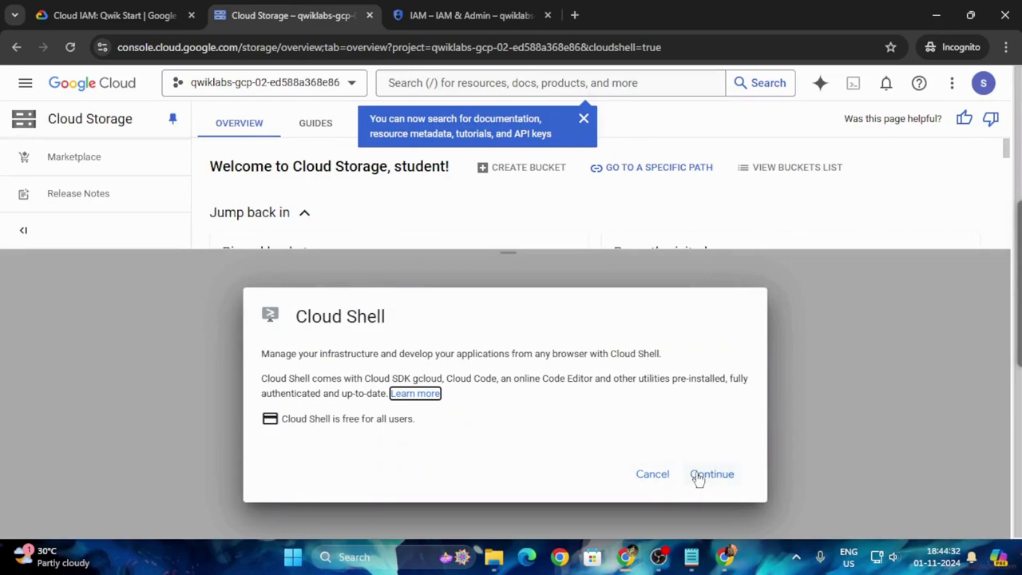
{"action": "left_click", "coordinate": [710, 474]}
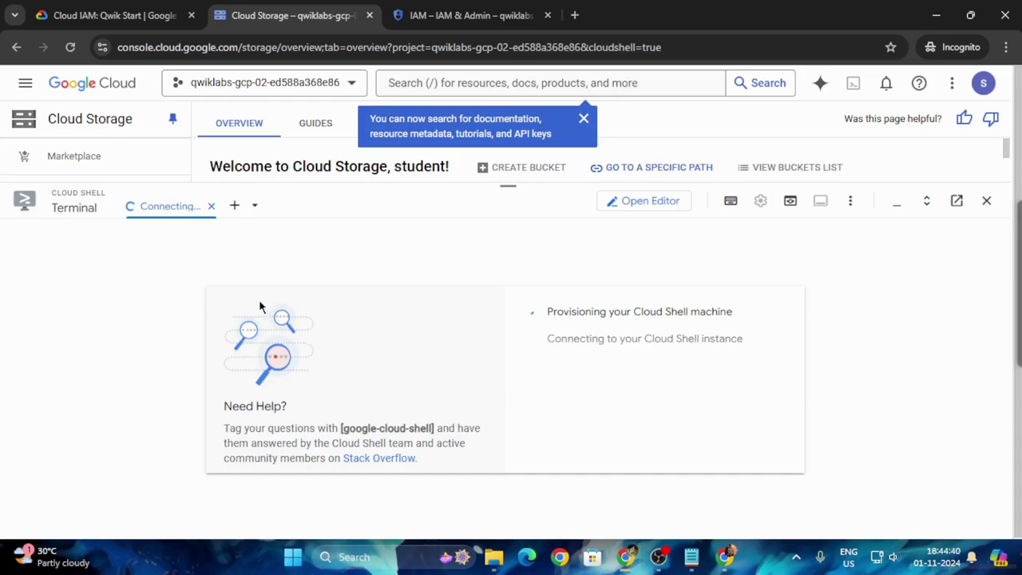
- Review the lab's expected output, dismiss the Cloud Shell session tip, and paste "gsutil ls gs://" at the prompt
{"action": "key", "text": "ctrl+1"}
{"action": "scroll", "coordinate": [541, 434], "scroll_direction": "down", "scroll_amount": 3}
{"action": "scroll", "coordinate": [541, 434], "scroll_direction": "up", "scroll_amount": 2}
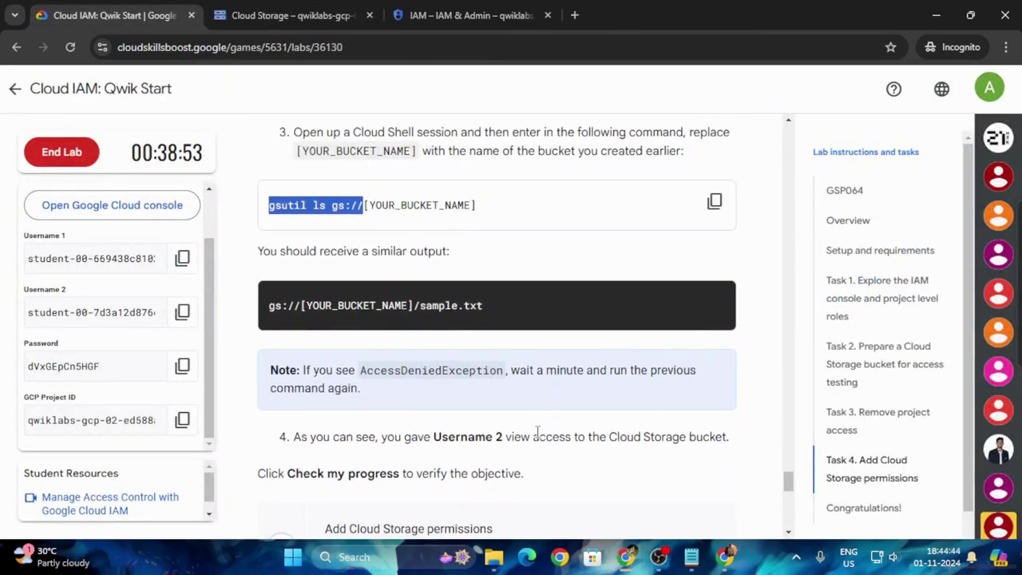
{"action": "left_click", "coordinate": [297, 15]}
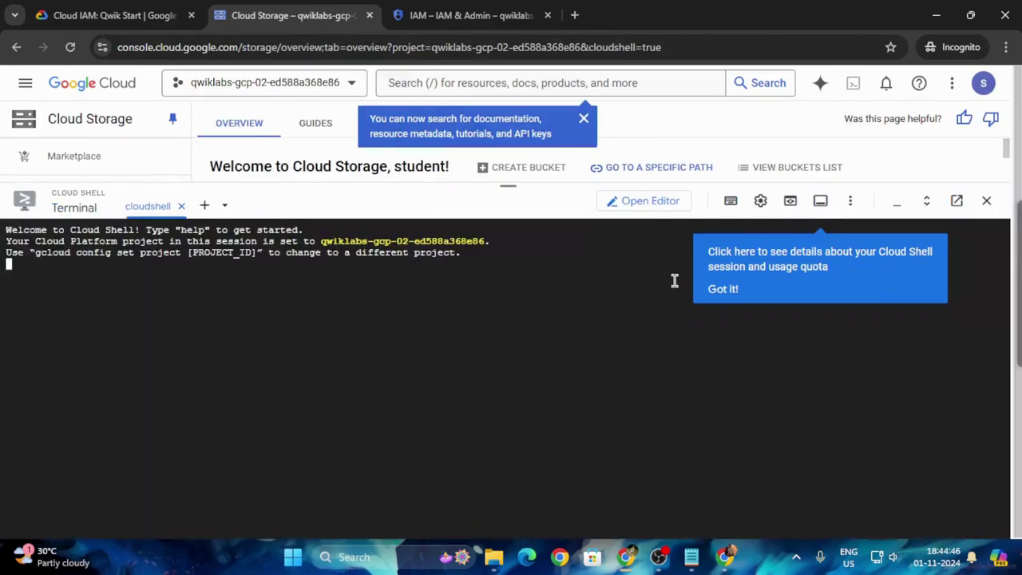
{"action": "left_click", "coordinate": [718, 290]}
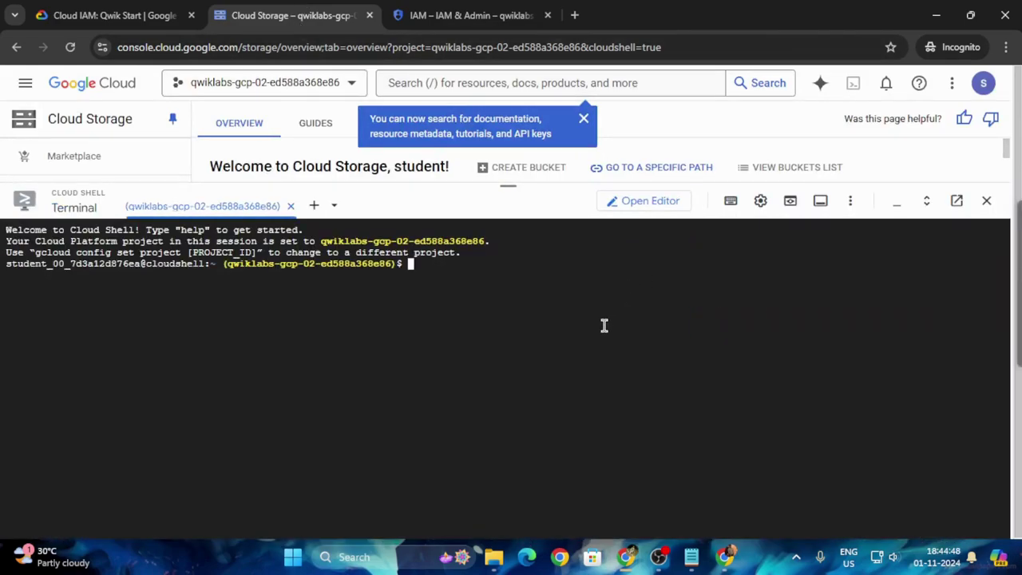
{"action": "key", "text": "ctrl+v"}
- Append the GCP Project ID from the lab as the bucket name, run "gsutil ls gs://qwiklabs-gcp-02-ed588a368e86", and authorize Cloud Shell
{"action": "left_click", "coordinate": [119, 15]}
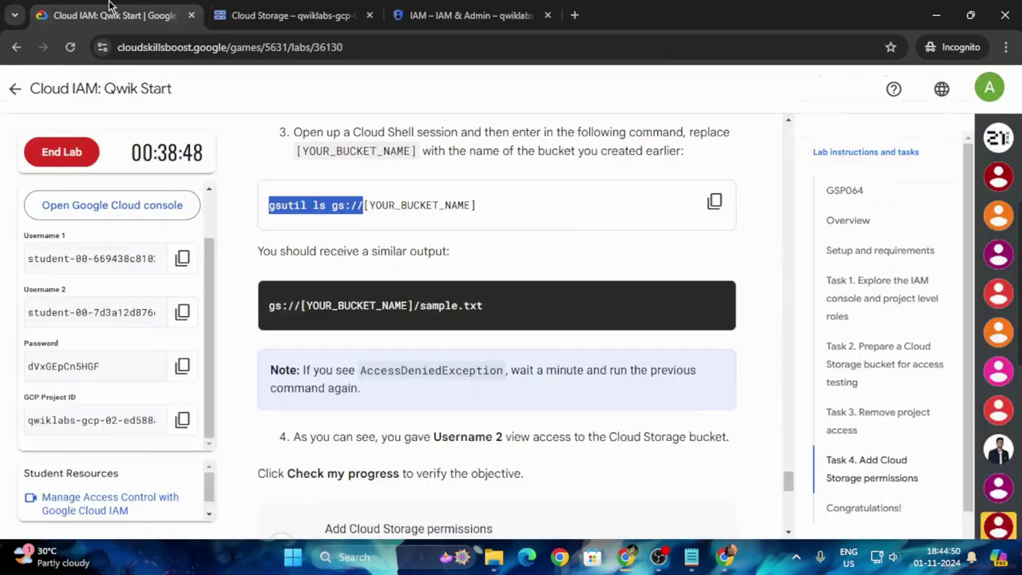
{"action": "left_click", "coordinate": [182, 420]}
{"action": "left_click", "coordinate": [291, 15]}
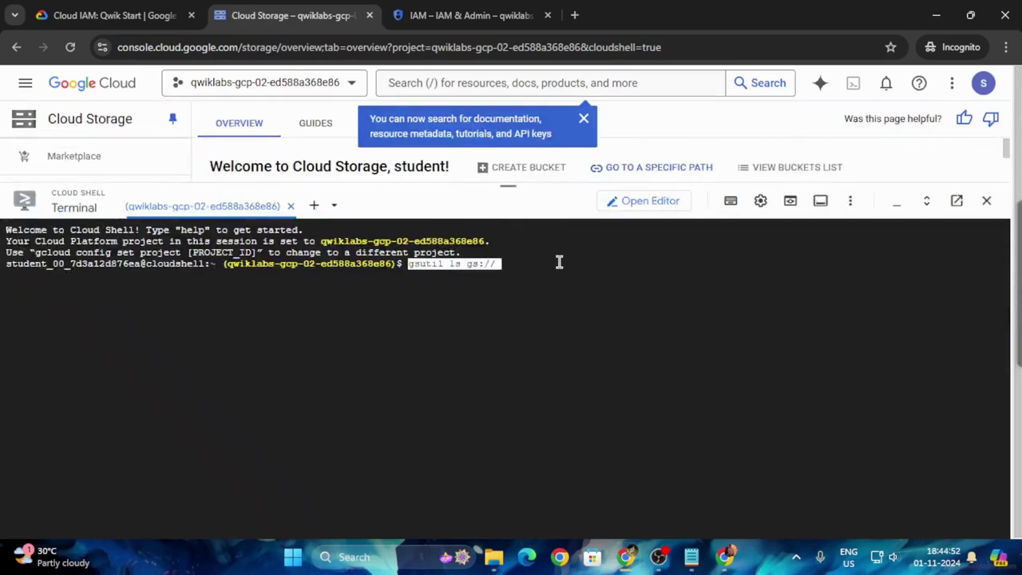
{"action": "key", "text": "ctrl+v"}
{"action": "key", "text": "Return"}
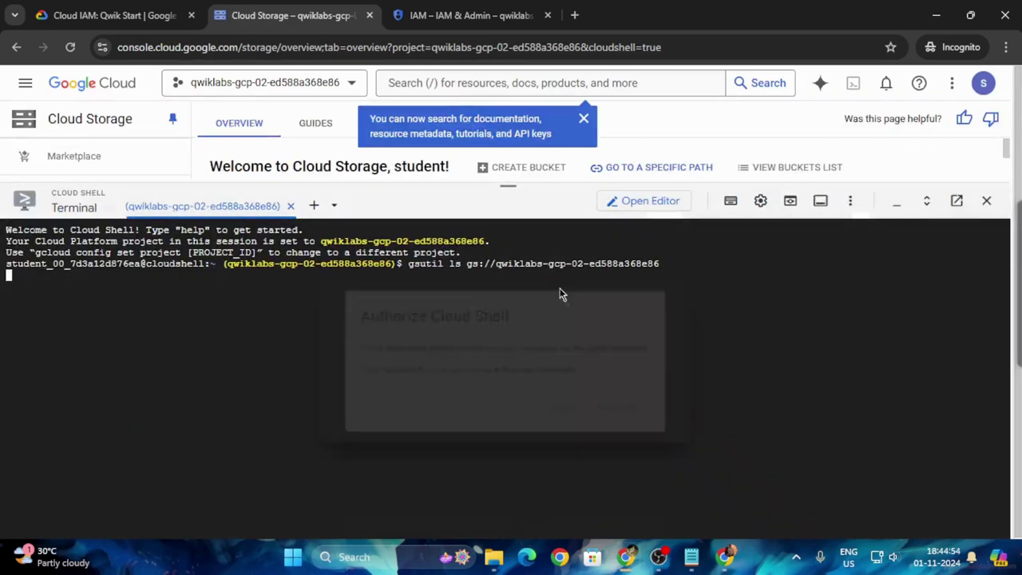
{"action": "left_click", "coordinate": [634, 414]}
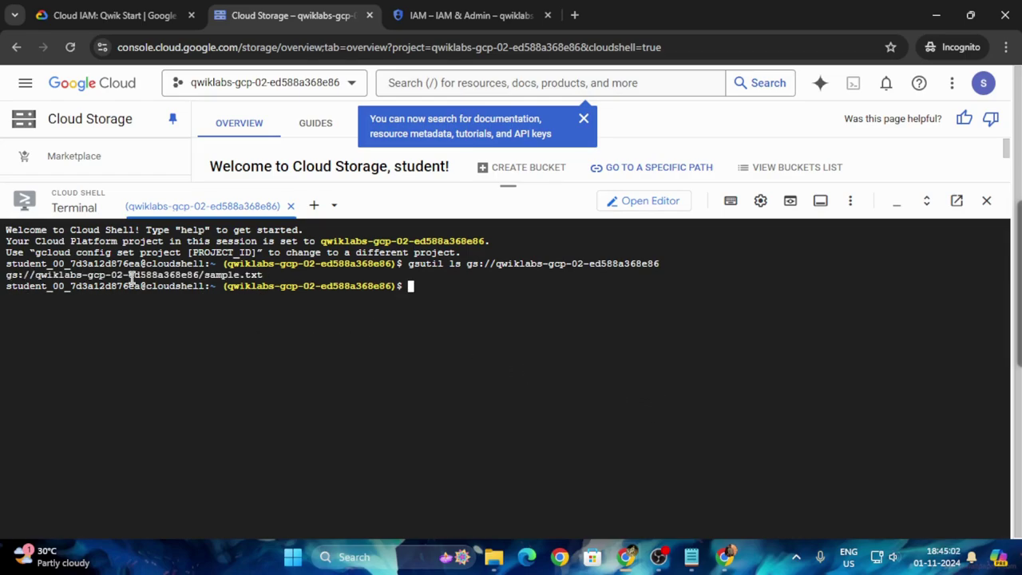
- Check the progress of the Add Cloud Storage permissions objective in the lab and look over the closing section
{"action": "left_click", "coordinate": [115, 16]}
{"action": "scroll", "coordinate": [358, 262], "scroll_direction": "down", "scroll_amount": 2}
{"action": "left_click", "coordinate": [415, 412]}
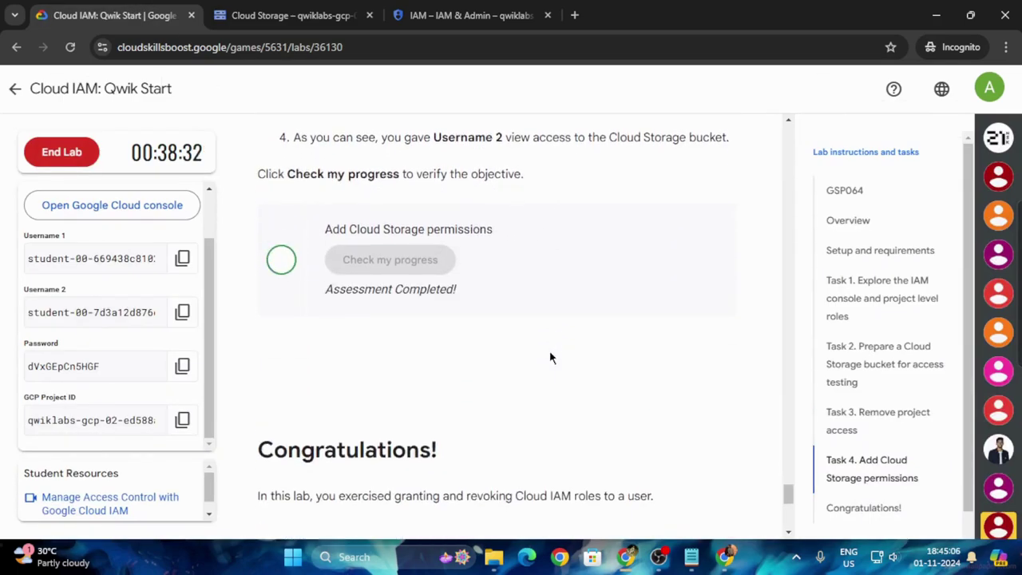
{"action": "scroll", "coordinate": [500, 342], "scroll_direction": "down", "scroll_amount": 3}
{"action": "scroll", "coordinate": [500, 342], "scroll_direction": "up", "scroll_amount": 2}
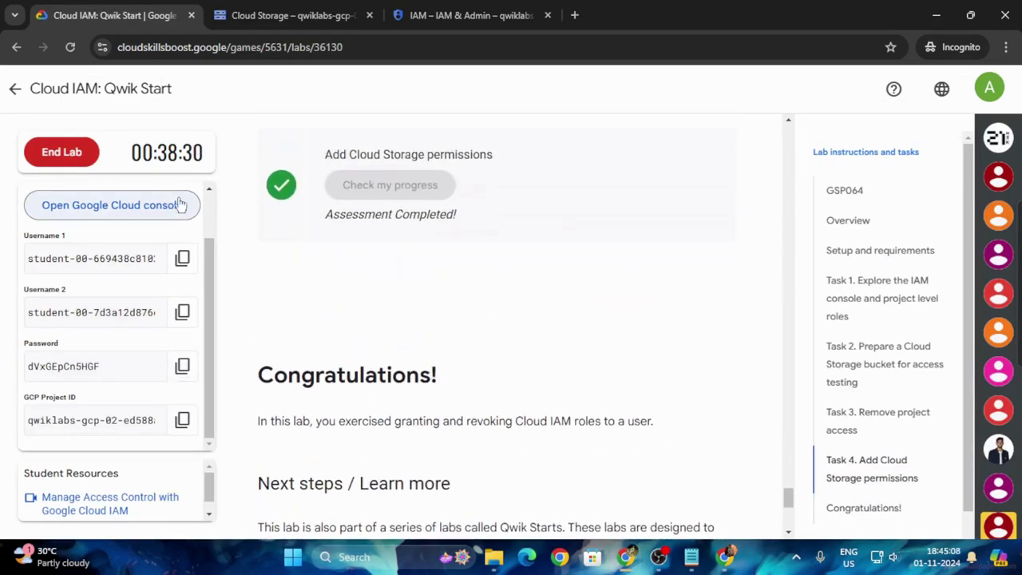